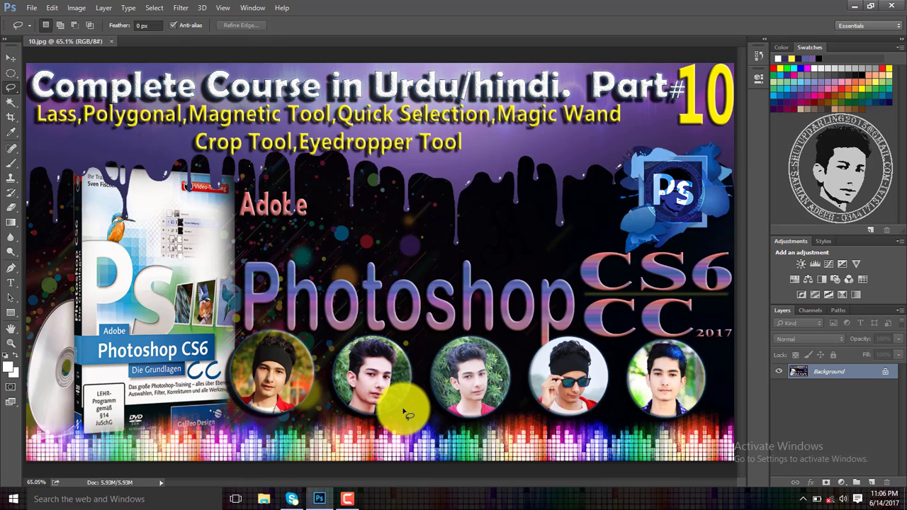
- Select the second circular portrait from the left by tracing freehand around its rim with the Lasso tool
{"action": "key", "text": "ctrl+plus"}
{"action": "key", "text": "ctrl+plus"}
{"action": "key", "text": "ctrl+plus"}
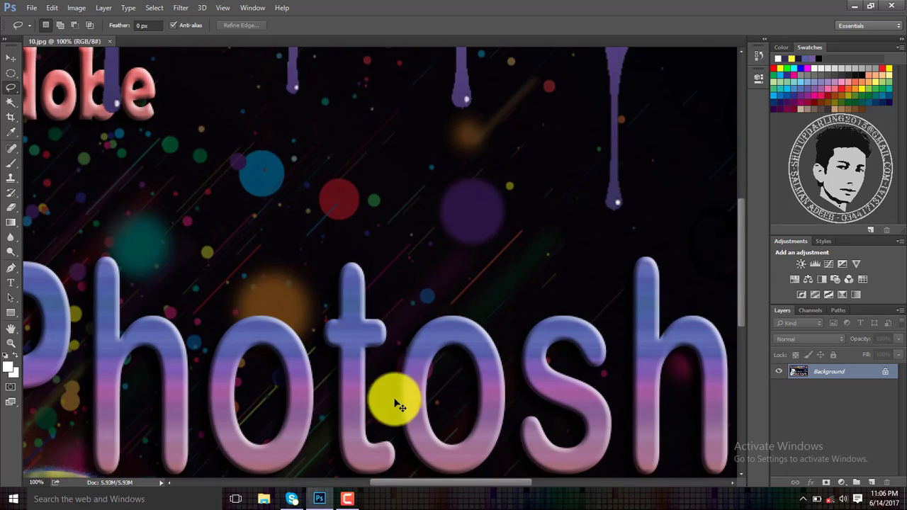
{"action": "scroll", "coordinate": [372, 324], "scroll_direction": "down", "scroll_amount": 3}
{"action": "scroll", "coordinate": [373, 323], "scroll_direction": "down", "scroll_amount": 10}
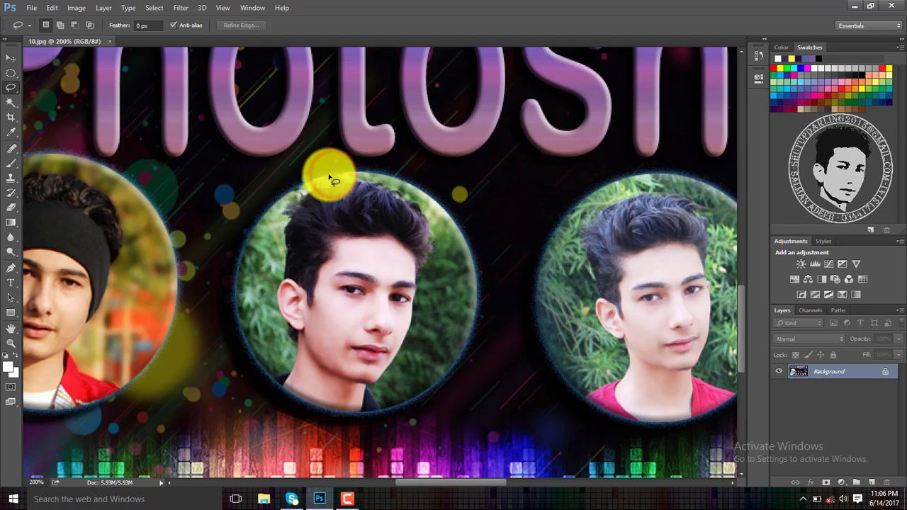
{"action": "mouse_move", "coordinate": [311, 181]}
{"action": "left_mouse_down"}
{"action": "mouse_move", "coordinate": [292, 191]}
{"action": "mouse_move", "coordinate": [315, 192]}
{"action": "left_mouse_up"}
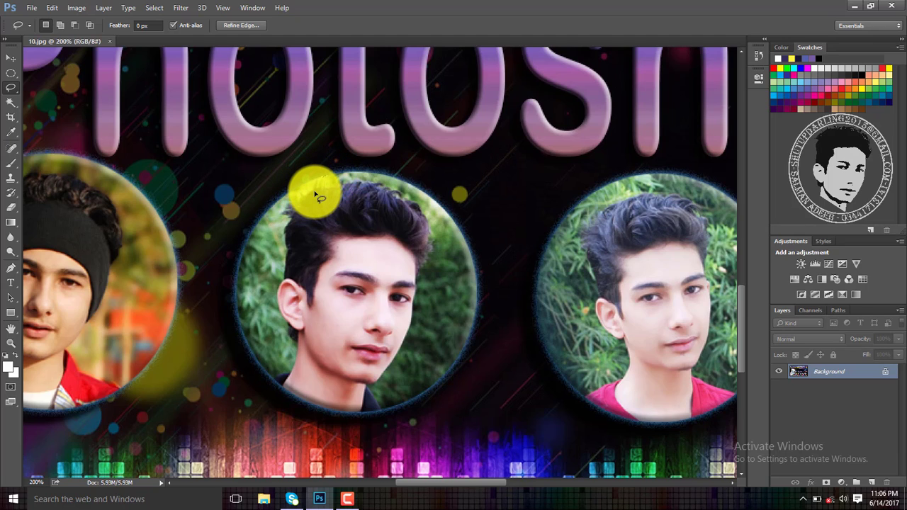
{"action": "left_click", "coordinate": [321, 197]}
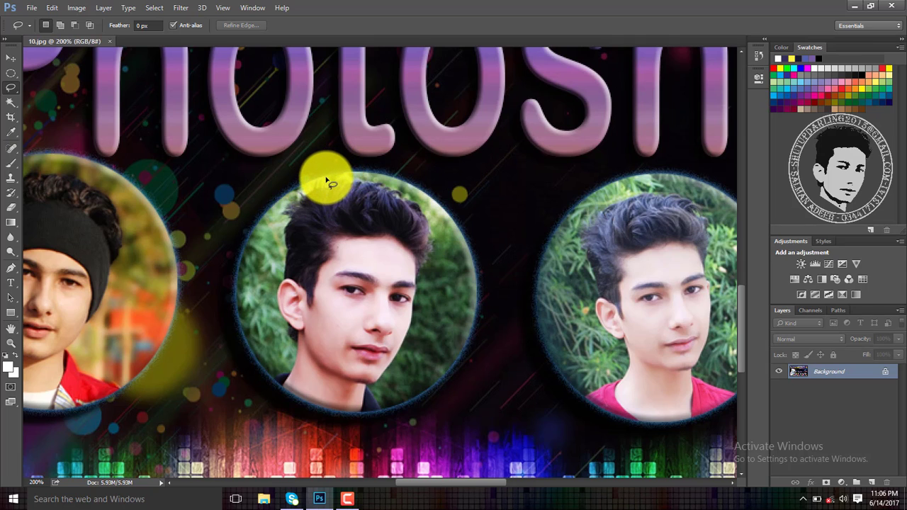
{"action": "mouse_move", "coordinate": [324, 178]}
{"action": "left_mouse_down"}
{"action": "mouse_move", "coordinate": [271, 205]}
{"action": "mouse_move", "coordinate": [252, 237]}
{"action": "mouse_move", "coordinate": [238, 294]}
{"action": "mouse_move", "coordinate": [257, 354]}
{"action": "mouse_move", "coordinate": [283, 389]}
{"action": "mouse_move", "coordinate": [318, 399]}
{"action": "mouse_move", "coordinate": [364, 407]}
{"action": "mouse_move", "coordinate": [434, 386]}
{"action": "mouse_move", "coordinate": [469, 315]}
{"action": "mouse_move", "coordinate": [473, 280]}
{"action": "mouse_move", "coordinate": [460, 236]}
{"action": "mouse_move", "coordinate": [431, 196]}
{"action": "mouse_move", "coordinate": [381, 178]}
{"action": "mouse_move", "coordinate": [314, 177]}
{"action": "left_mouse_up"}
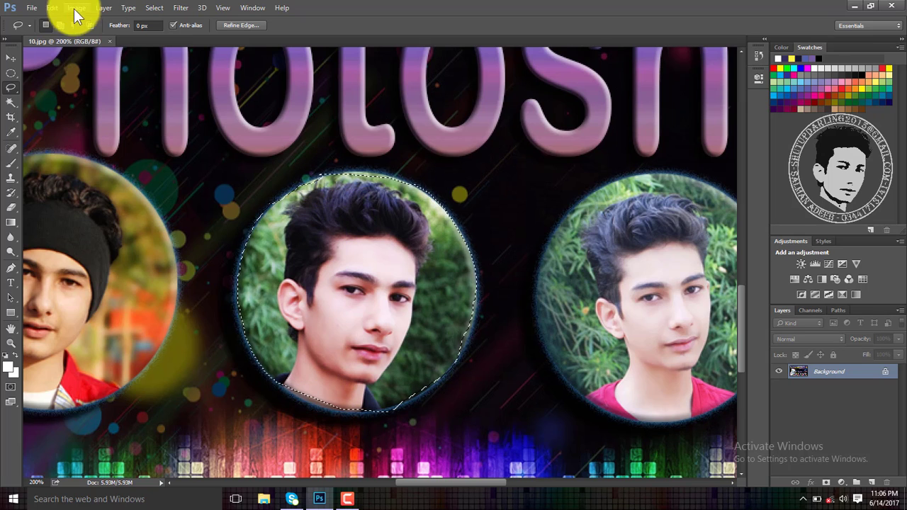
- Add the missed sliver along the portrait's lower rim to the selection in Add to selection mode, and deselect everything
{"action": "left_click", "coordinate": [60, 25]}
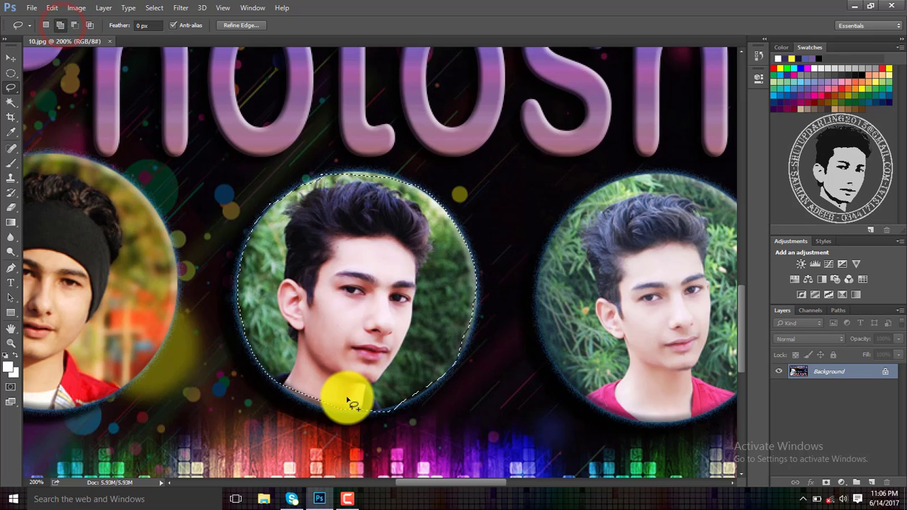
{"action": "mouse_move", "coordinate": [330, 407]}
{"action": "left_mouse_down"}
{"action": "mouse_move", "coordinate": [283, 385]}
{"action": "mouse_move", "coordinate": [290, 368]}
{"action": "mouse_move", "coordinate": [329, 374]}
{"action": "mouse_move", "coordinate": [349, 410]}
{"action": "mouse_move", "coordinate": [367, 401]}
{"action": "mouse_move", "coordinate": [327, 407]}
{"action": "mouse_move", "coordinate": [315, 393]}
{"action": "mouse_move", "coordinate": [370, 405]}
{"action": "left_mouse_up"}
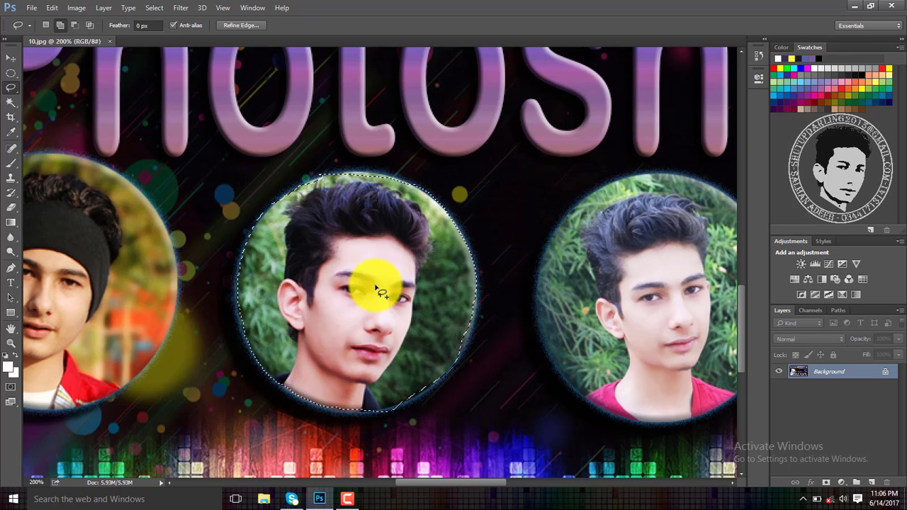
{"action": "left_click", "coordinate": [345, 262]}
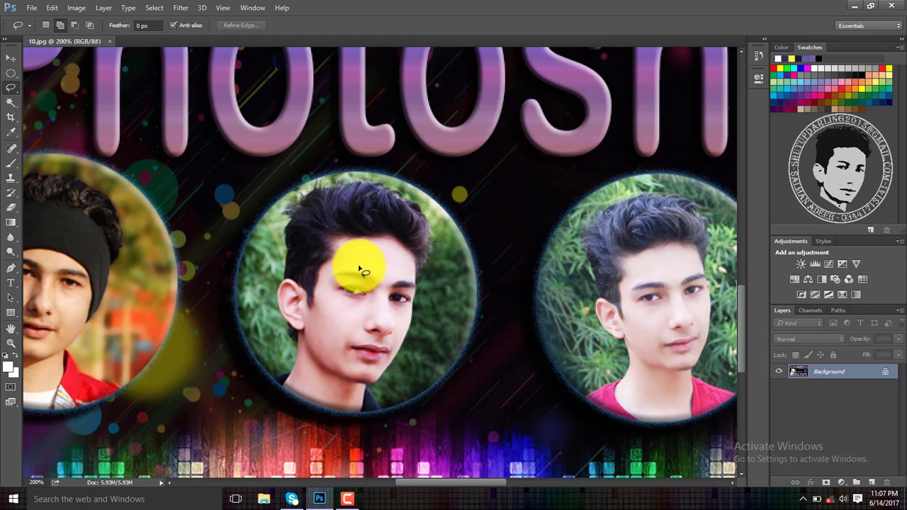
- Select the tall stem of the second letter h in "Photoshop" with a four-cornered Polygonal Lasso outline
{"action": "left_click", "coordinate": [13, 85]}
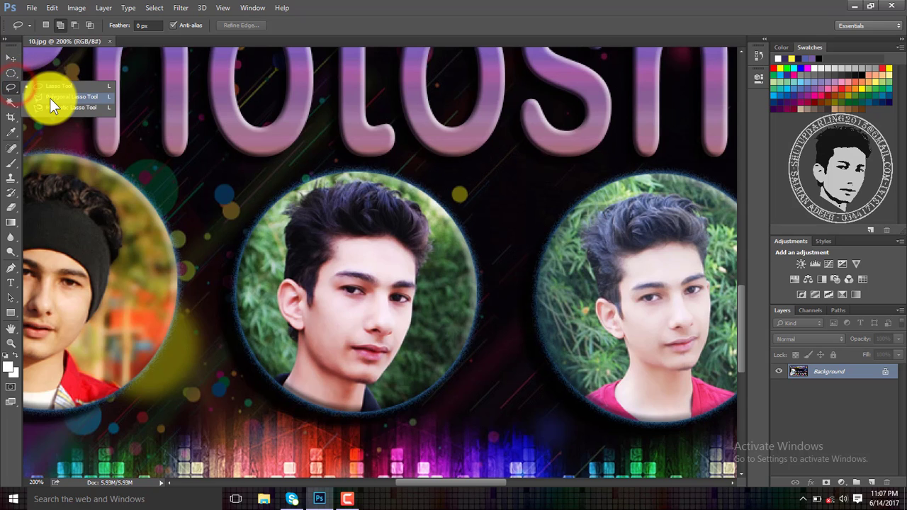
{"action": "left_click", "coordinate": [50, 98]}
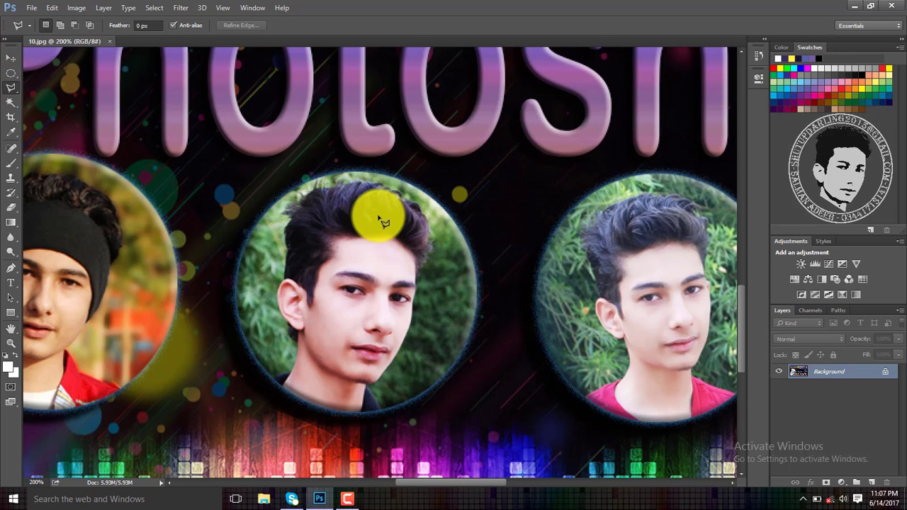
{"action": "scroll", "coordinate": [383, 221], "scroll_direction": "up", "scroll_amount": 6}
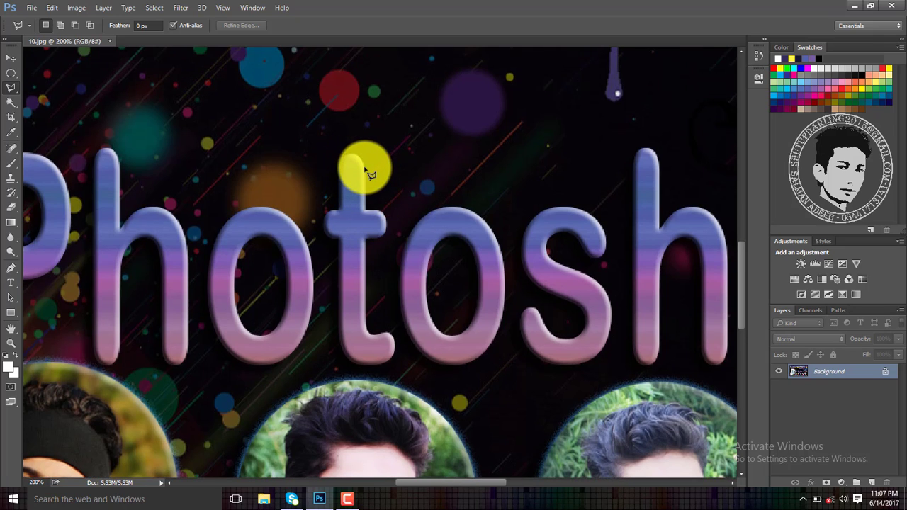
{"action": "left_click", "coordinate": [634, 168]}
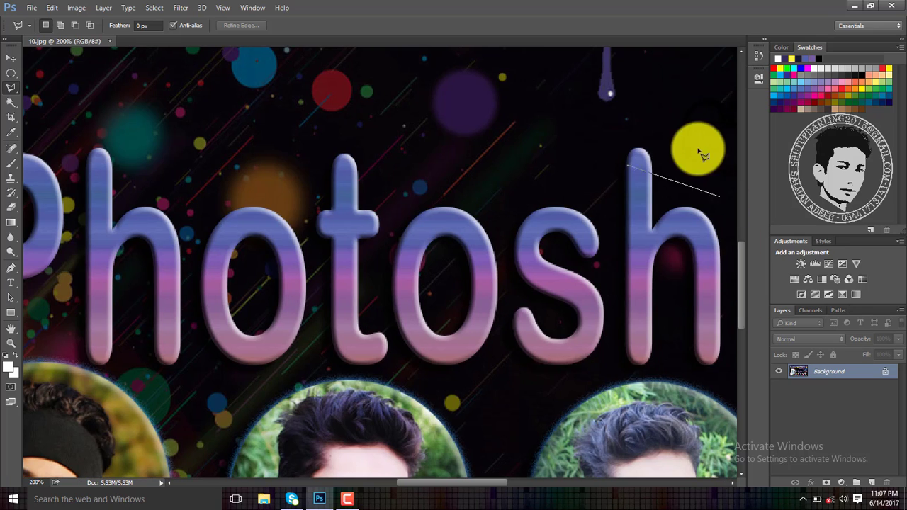
{"action": "left_click", "coordinate": [626, 354]}
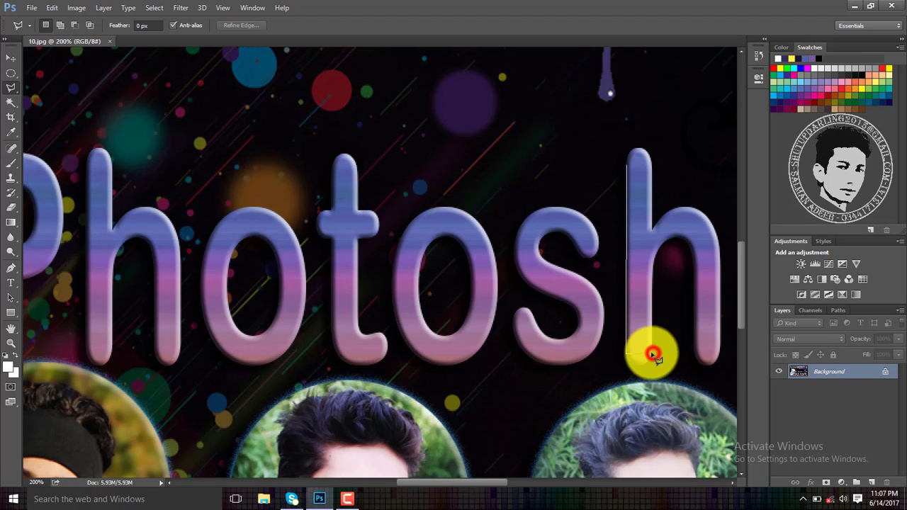
{"action": "left_click", "coordinate": [653, 355]}
{"action": "left_click", "coordinate": [654, 167]}
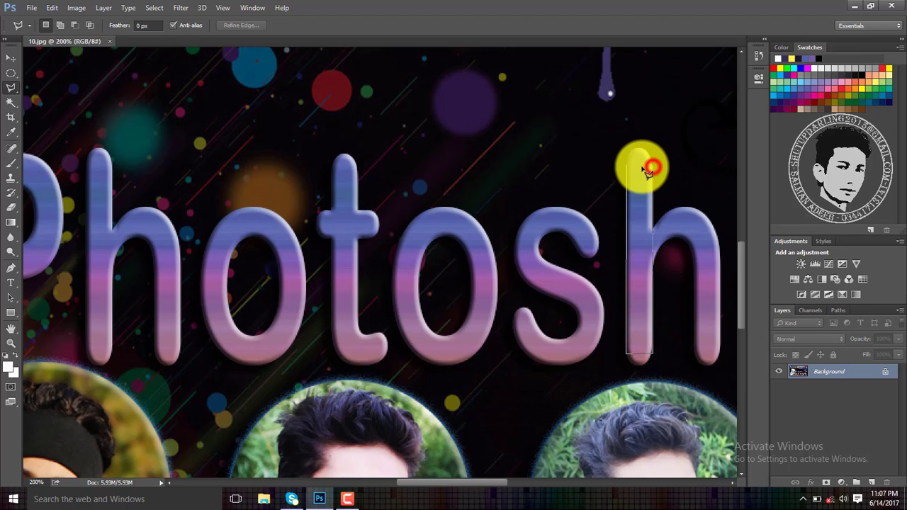
{"action": "left_click", "coordinate": [628, 168]}
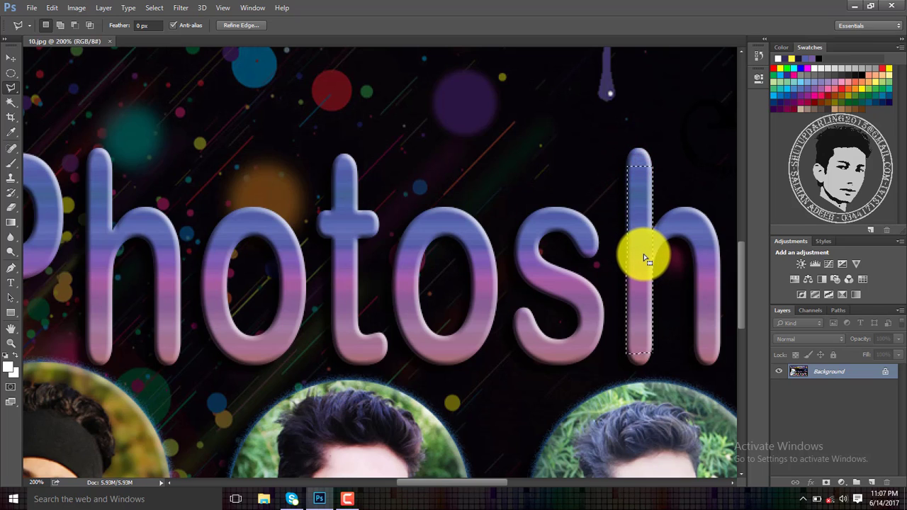
- Add a four-cornered polygonal area around the top of the h stem to the selection
{"action": "left_click", "coordinate": [60, 26]}
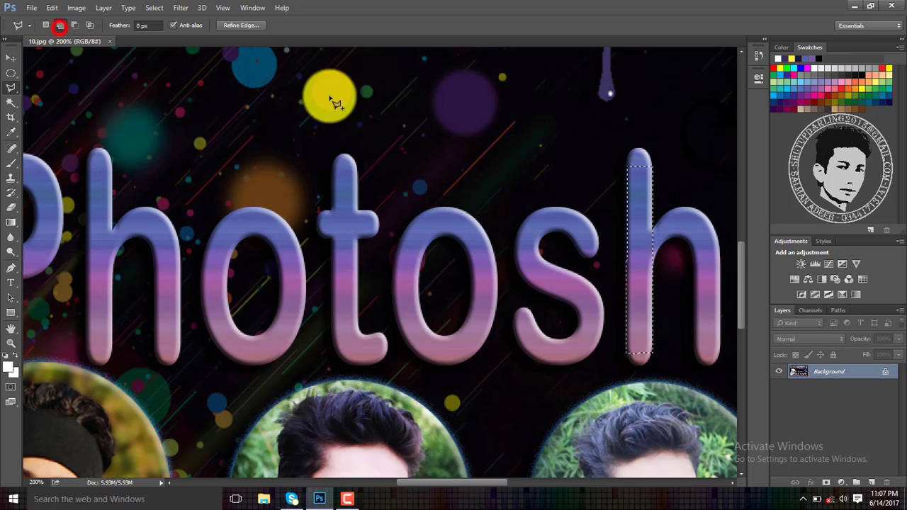
{"action": "left_click", "coordinate": [671, 155]}
{"action": "left_click", "coordinate": [640, 192]}
{"action": "left_click", "coordinate": [611, 183]}
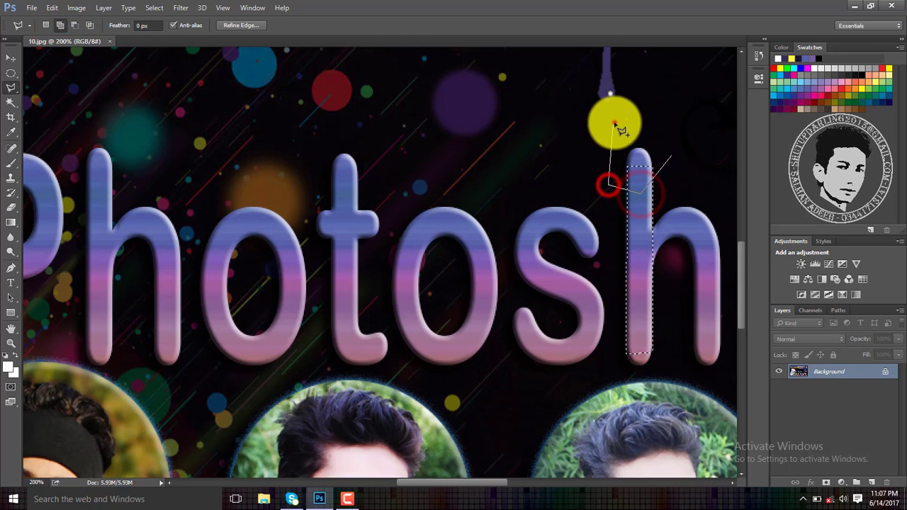
{"action": "left_click", "coordinate": [615, 125]}
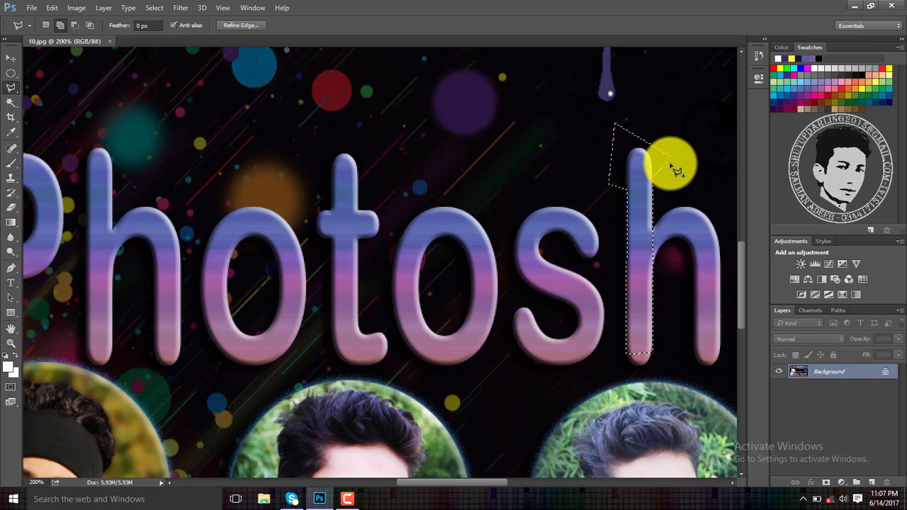
{"action": "left_click", "coordinate": [669, 154]}
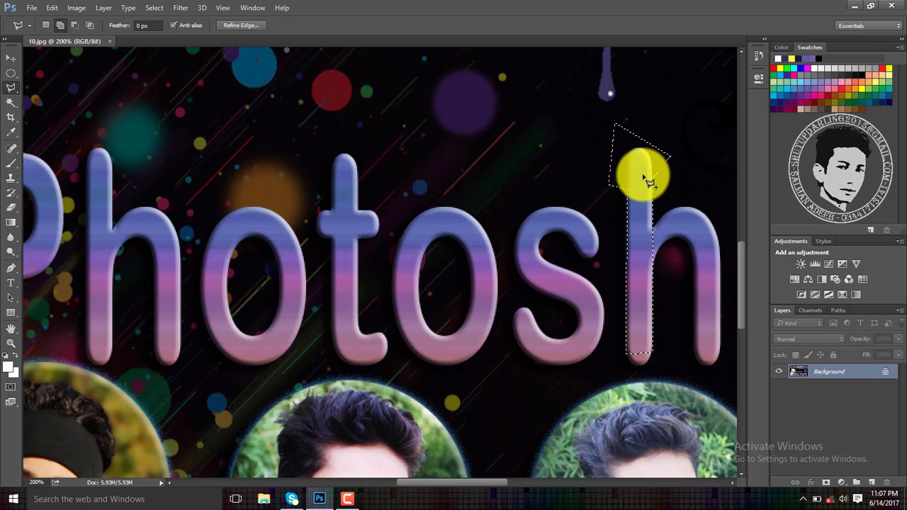
{"action": "double_click", "coordinate": [646, 177]}
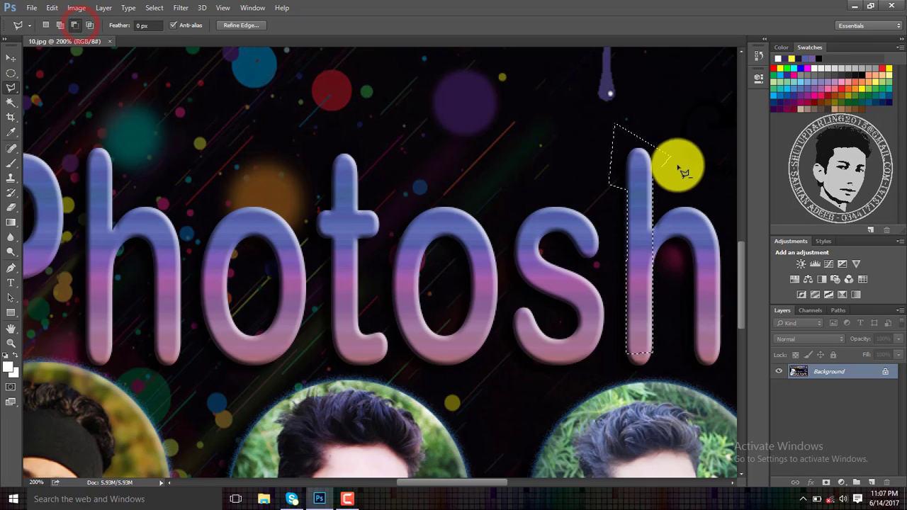
- Subtract a polygonal area covering the top of the h stem from the selection
{"action": "left_click", "coordinate": [664, 193]}
{"action": "left_click", "coordinate": [513, 208]}
{"action": "left_click", "coordinate": [665, 98]}
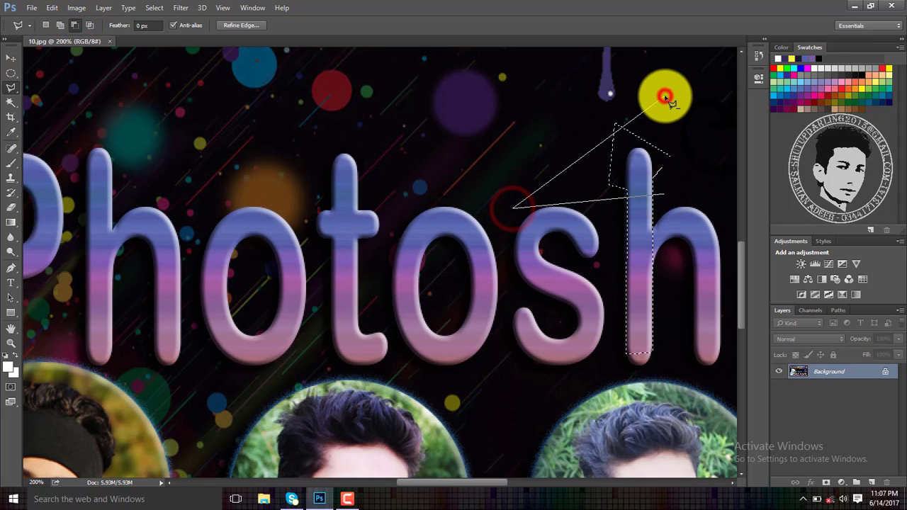
{"action": "left_click", "coordinate": [693, 184]}
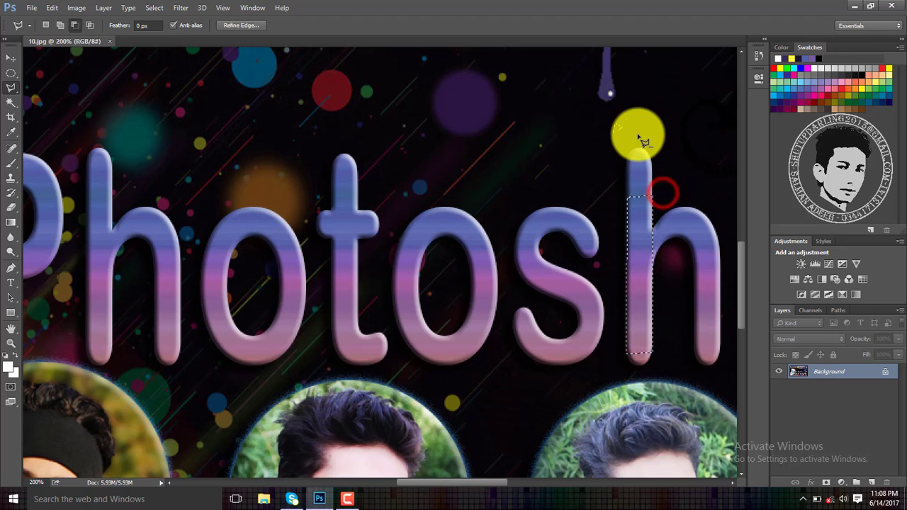
- Subtract the leftover corner above and beside the h from the selection with a small triangle
{"action": "left_click", "coordinate": [623, 109]}
{"action": "left_click", "coordinate": [593, 141]}
{"action": "left_click", "coordinate": [627, 143]}
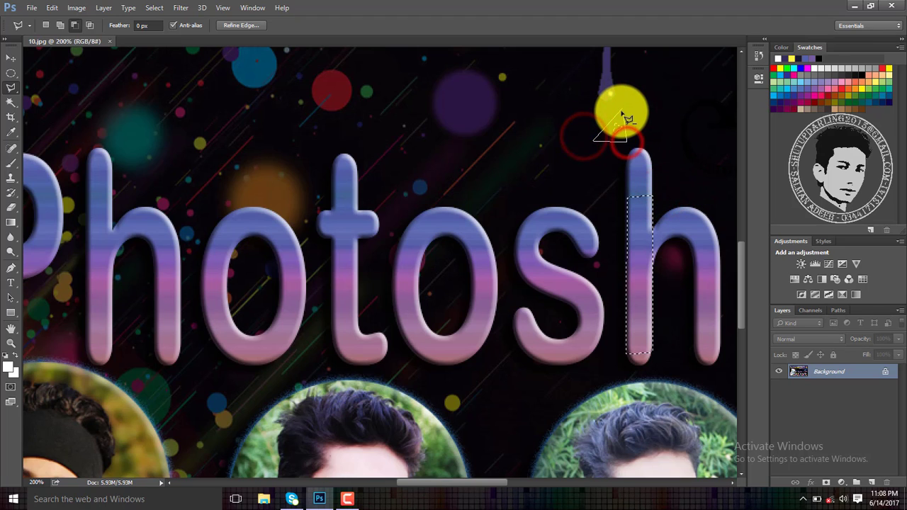
{"action": "left_click", "coordinate": [622, 109]}
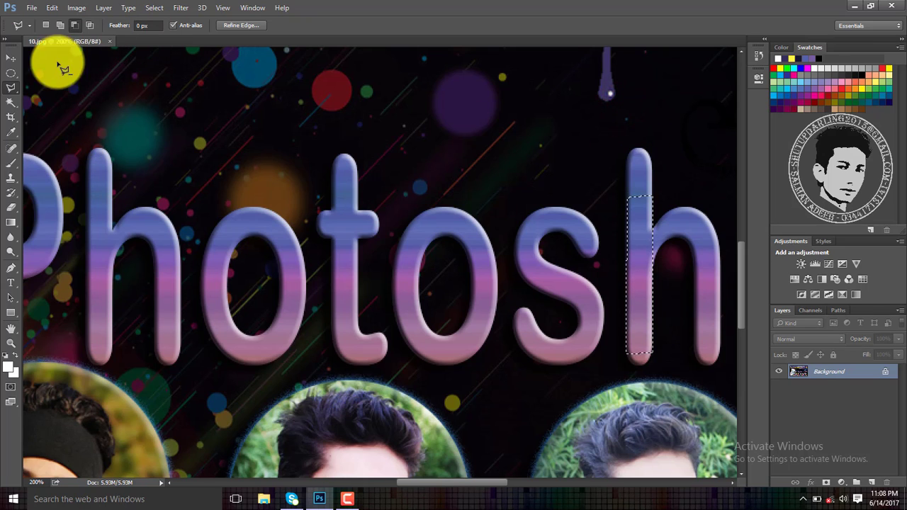
- Select the letter t in "Photoshop" by tracing its outline with the Magnetic Lasso tool
{"action": "right_click", "coordinate": [17, 91]}
{"action": "left_click", "coordinate": [51, 106]}
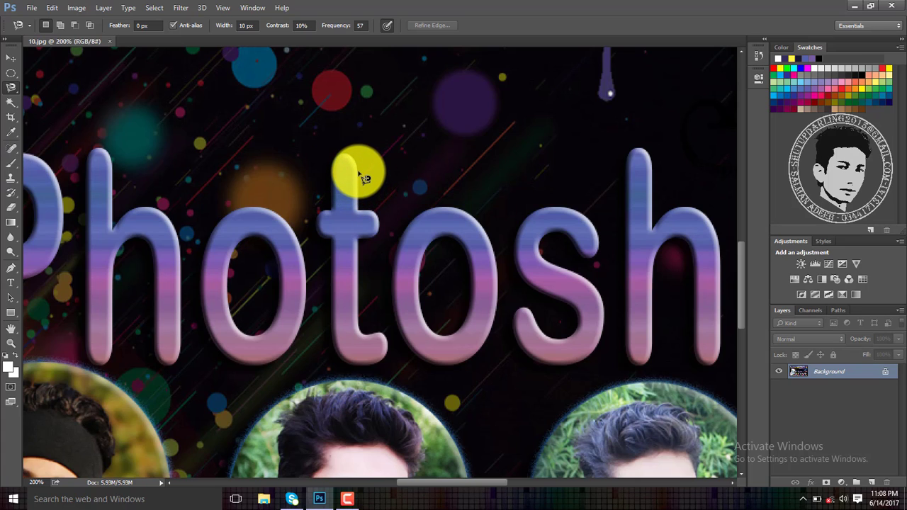
{"action": "left_click", "coordinate": [360, 171]}
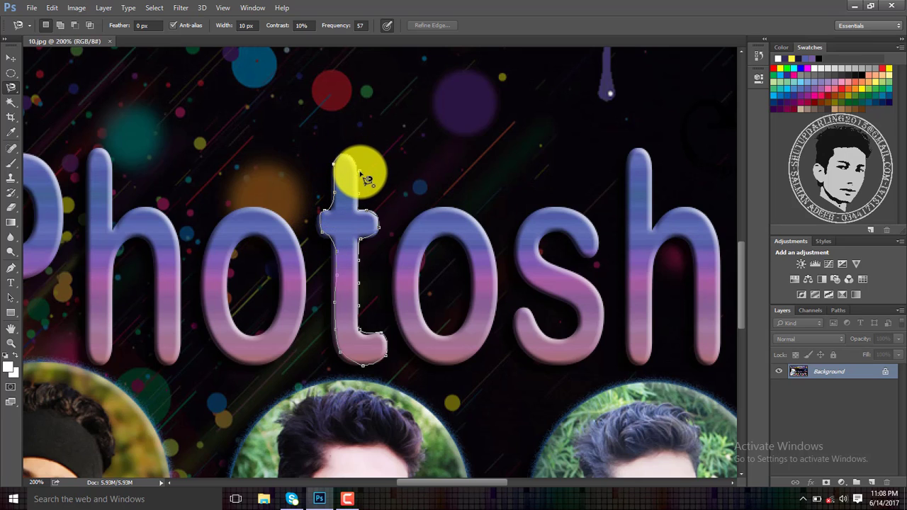
{"action": "left_click", "coordinate": [362, 173]}
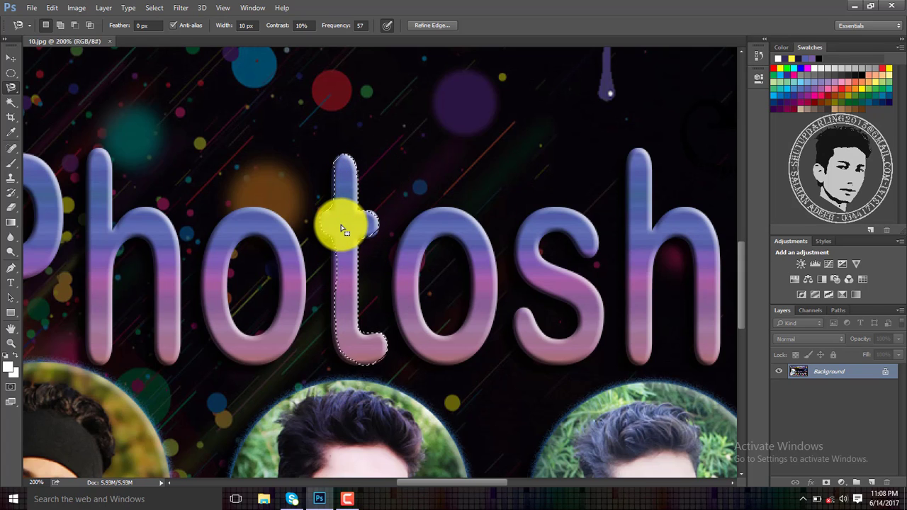
- Try moving the selected letter t around with the Move tool and bring it back to its place
{"action": "left_click", "coordinate": [11, 57]}
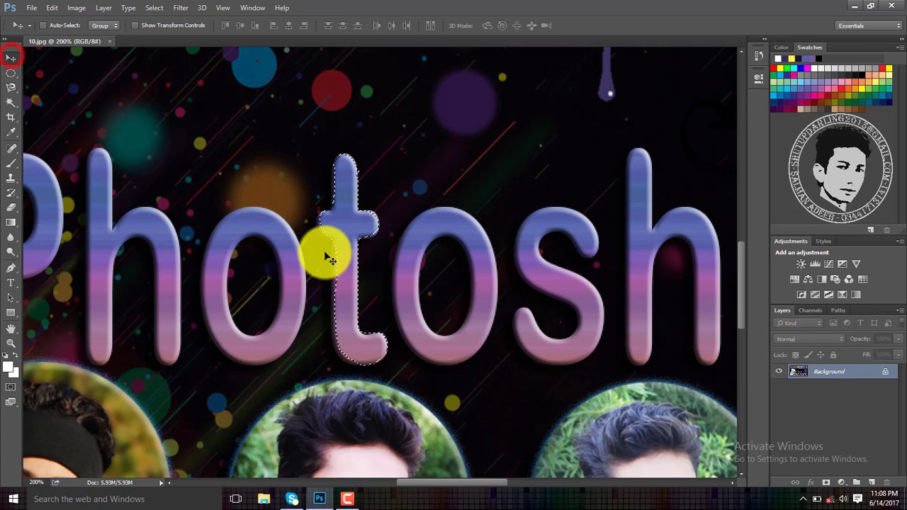
{"action": "left_click_drag", "start_coordinate": [364, 223], "coordinate": [350, 190]}
{"action": "left_click_drag", "start_coordinate": [399, 208], "coordinate": [341, 225]}
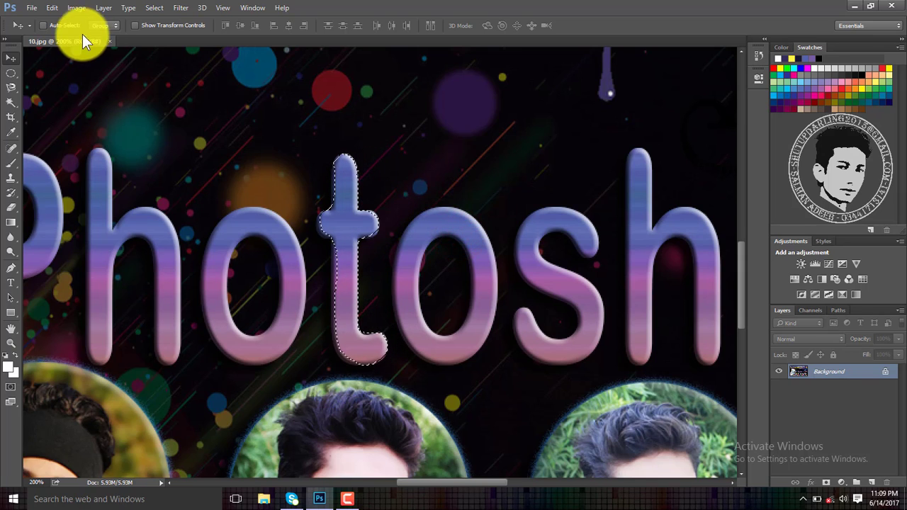
- Add a roughly rectangular area around the top of the t to the selection with the Magnetic Lasso tool
{"action": "left_click", "coordinate": [11, 87]}
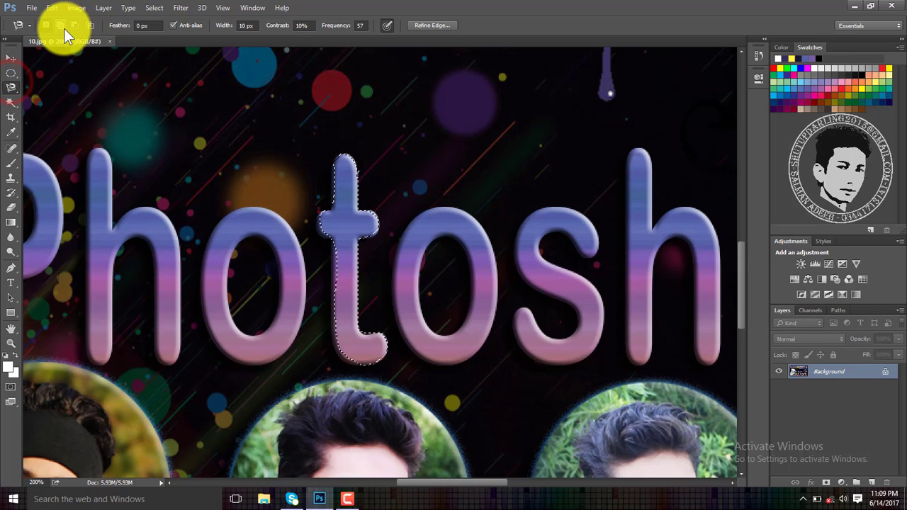
{"action": "left_click", "coordinate": [60, 24]}
{"action": "left_click", "coordinate": [379, 165]}
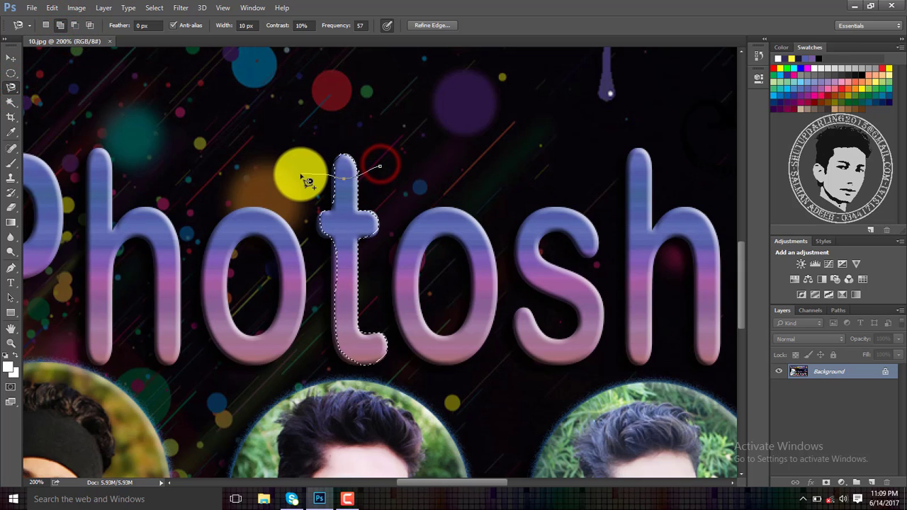
{"action": "left_click", "coordinate": [300, 174]}
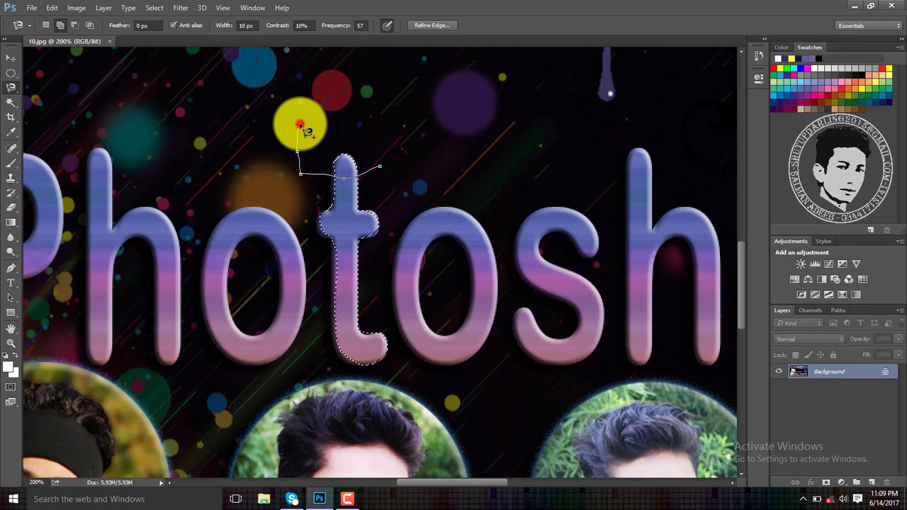
{"action": "left_click", "coordinate": [300, 125]}
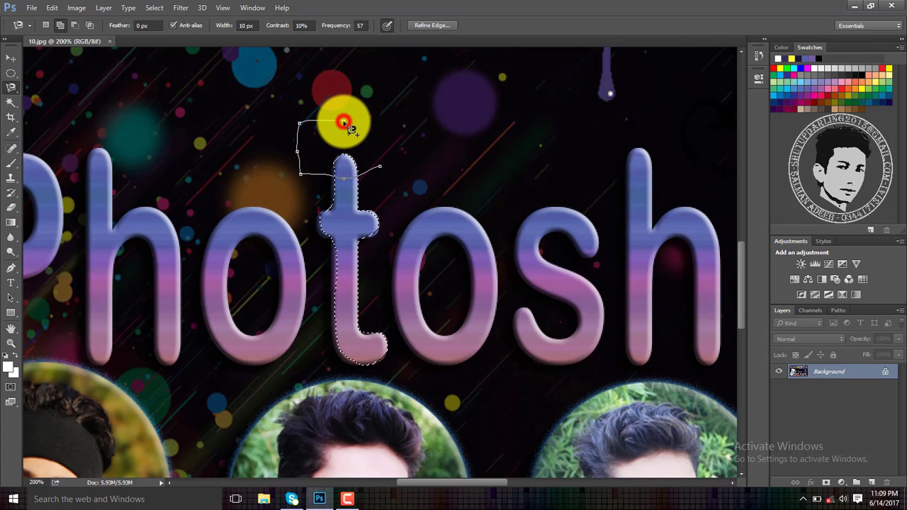
{"action": "left_click", "coordinate": [377, 126]}
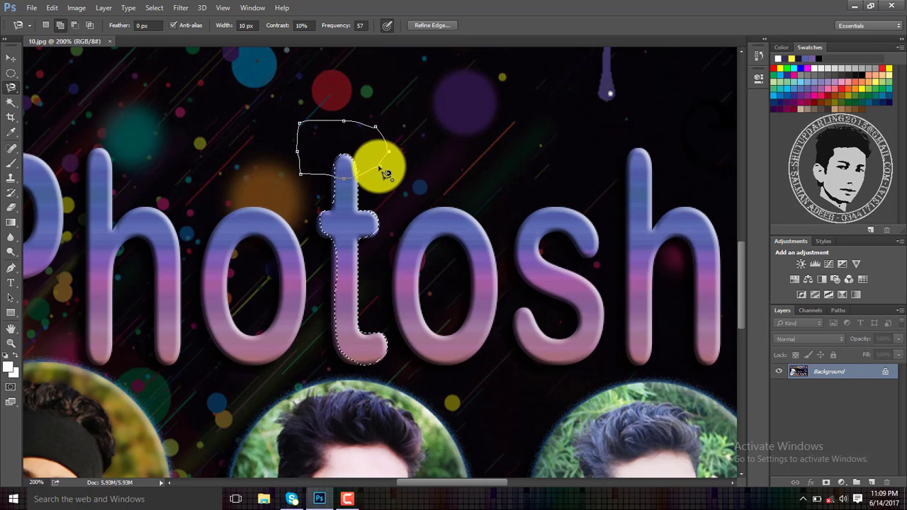
{"action": "left_click", "coordinate": [304, 178]}
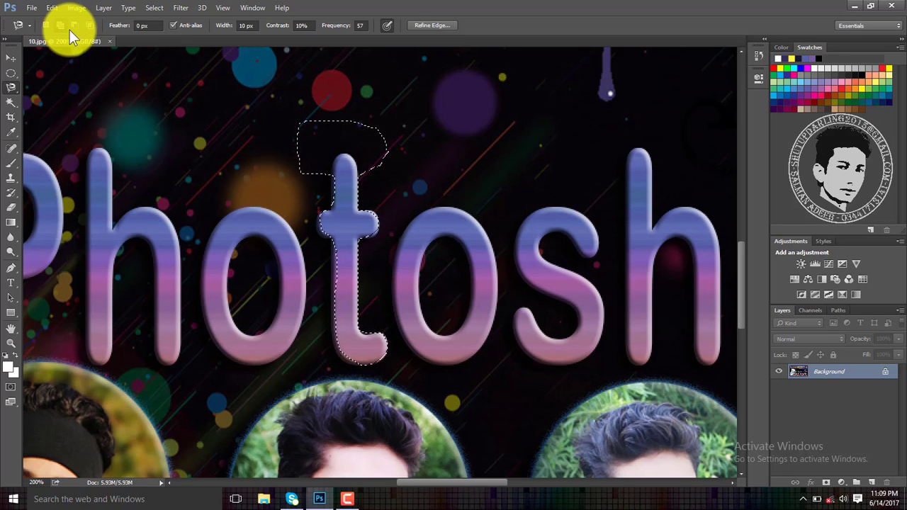
- Abandon the polygonal lasso outline, clear the selection around the t, and fit the whole banner in view
{"action": "left_click", "coordinate": [16, 87]}
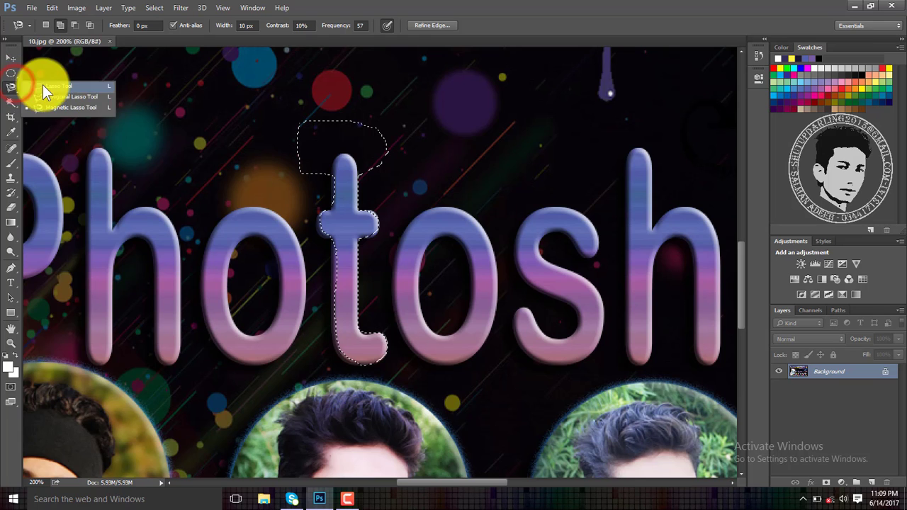
{"action": "left_click", "coordinate": [36, 95]}
{"action": "left_click", "coordinate": [25, 87]}
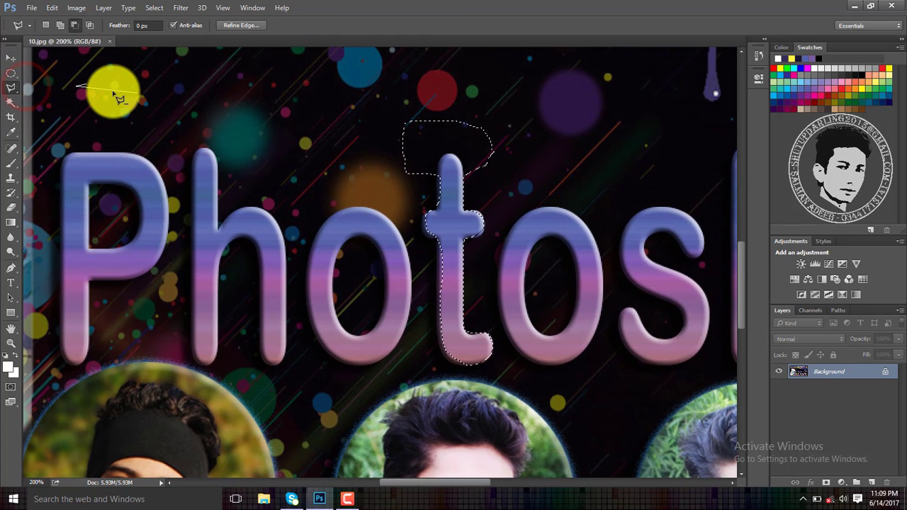
{"action": "key", "text": "Escape"}
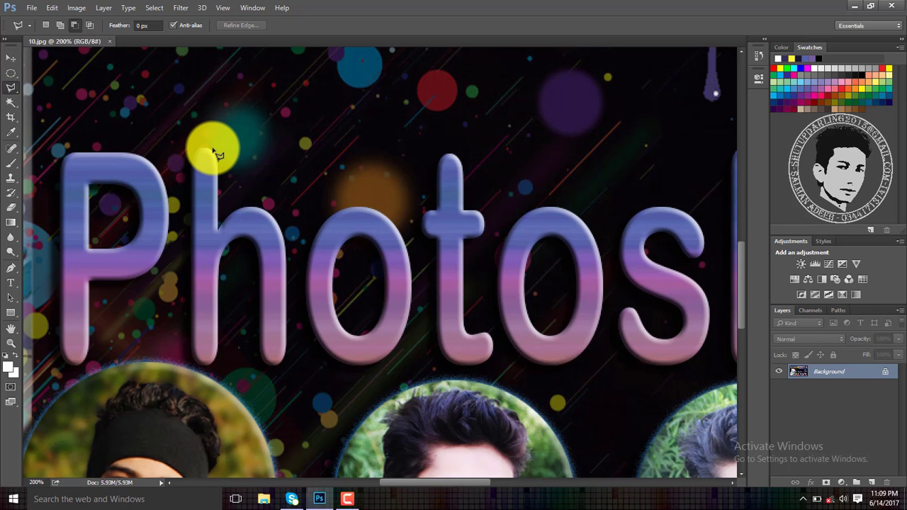
{"action": "key", "text": "ctrl+0"}
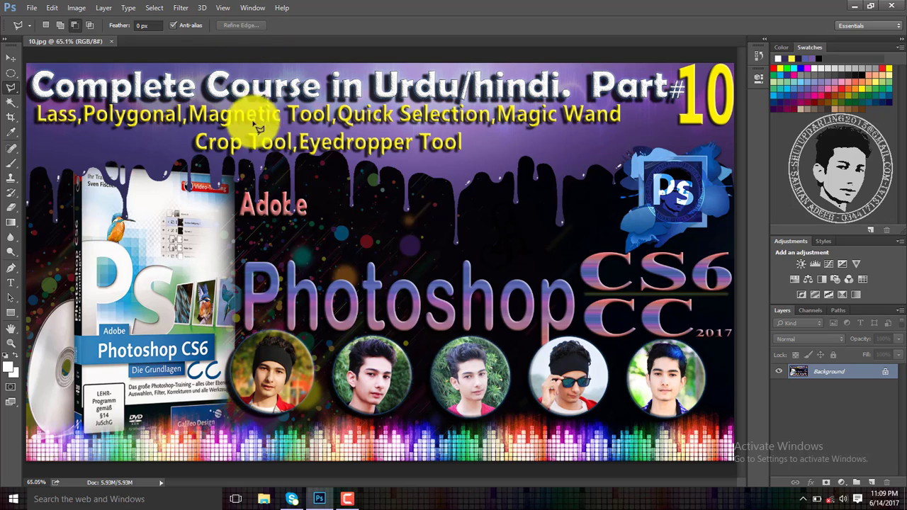
- Select the purple background on the banner's right side with the Quick Selection tool and set its brush size to 70 px
{"action": "left_click", "coordinate": [11, 104]}
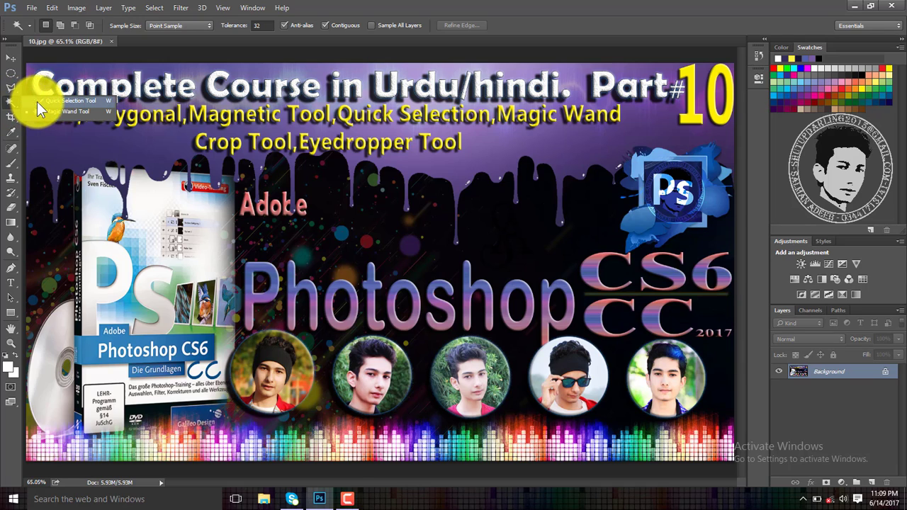
{"action": "left_click", "coordinate": [36, 101]}
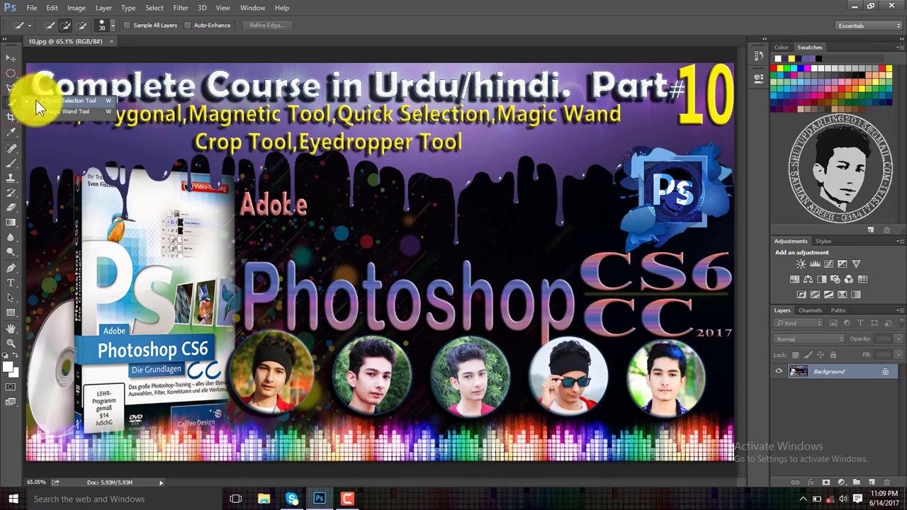
{"action": "left_click", "coordinate": [45, 100]}
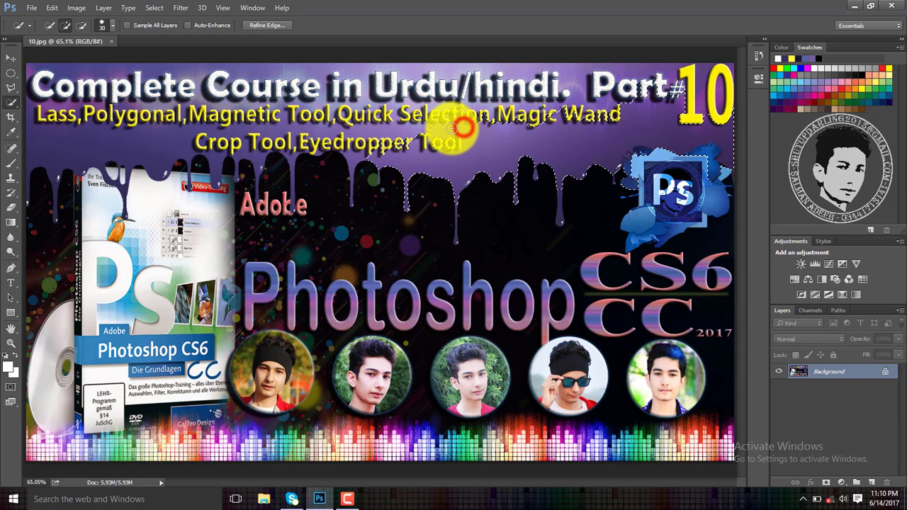
{"action": "left_click", "coordinate": [111, 28]}
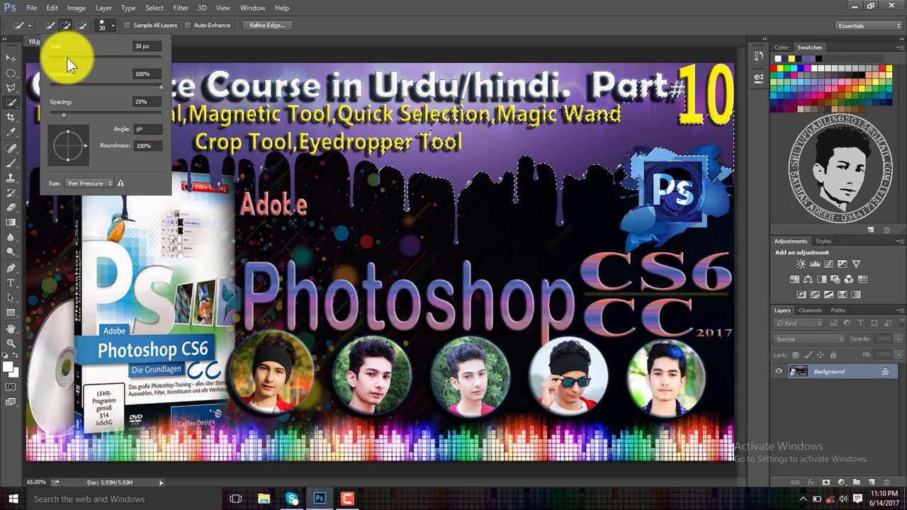
{"action": "left_click", "coordinate": [489, 155]}
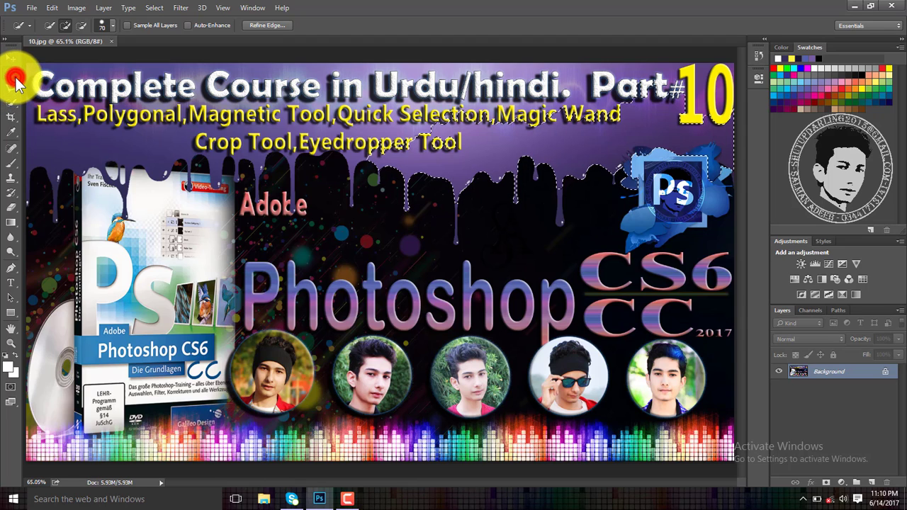
{"action": "left_click", "coordinate": [16, 78]}
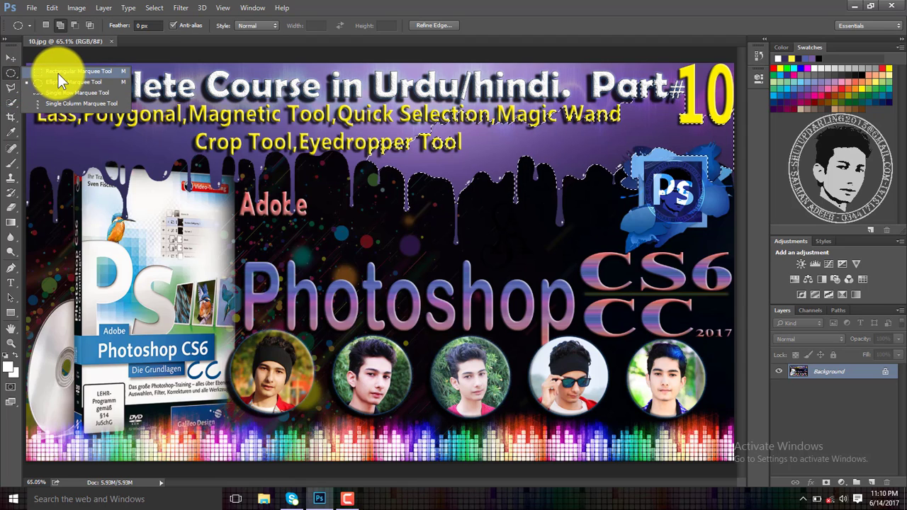
{"action": "left_click", "coordinate": [57, 82]}
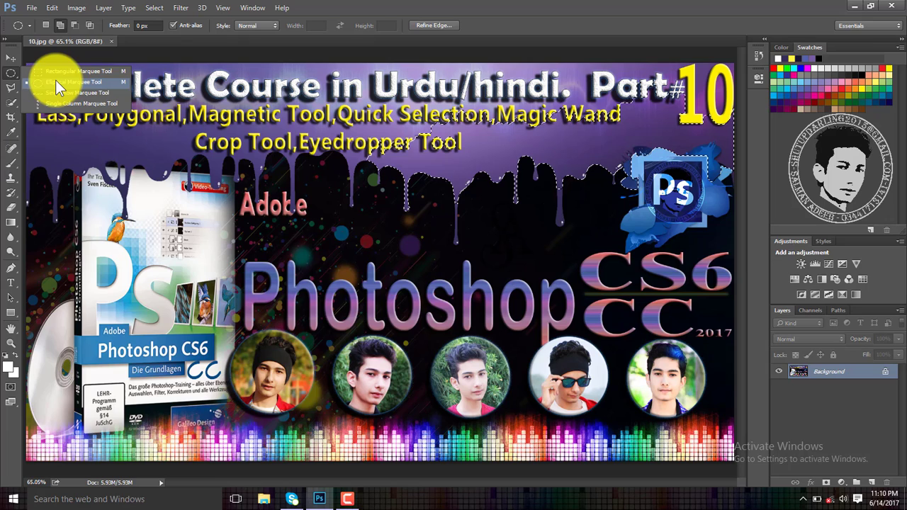
{"action": "left_click", "coordinate": [11, 87]}
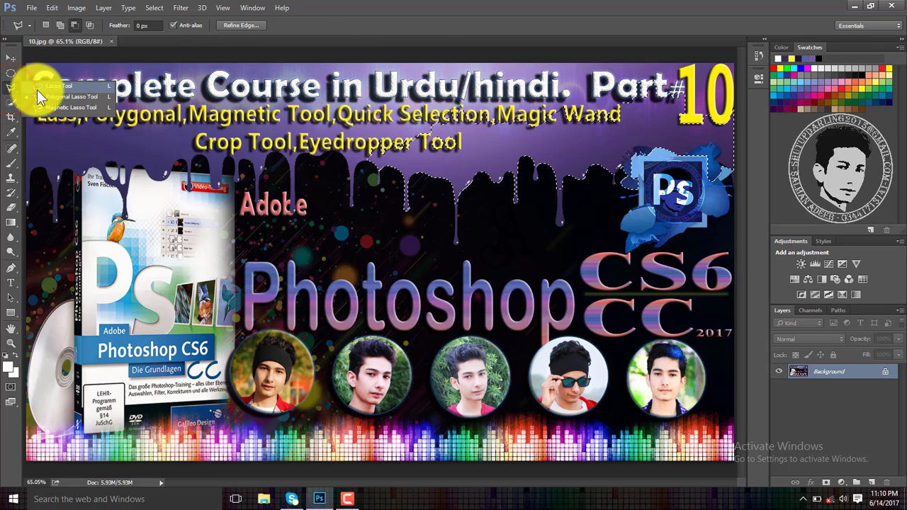
{"action": "left_click", "coordinate": [41, 106]}
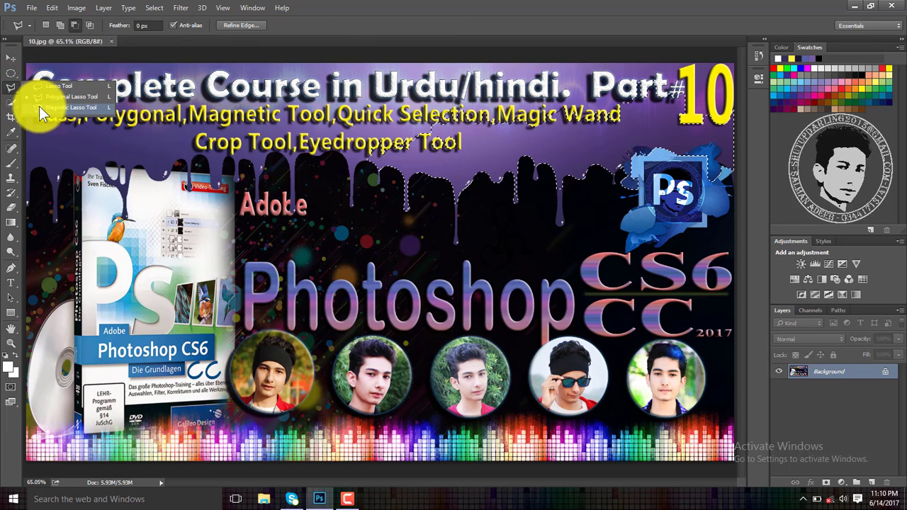
- Try the Magic Wand tool at tolerance 32 on the purple background, sampling its left part and its right part
{"action": "left_click", "coordinate": [11, 104]}
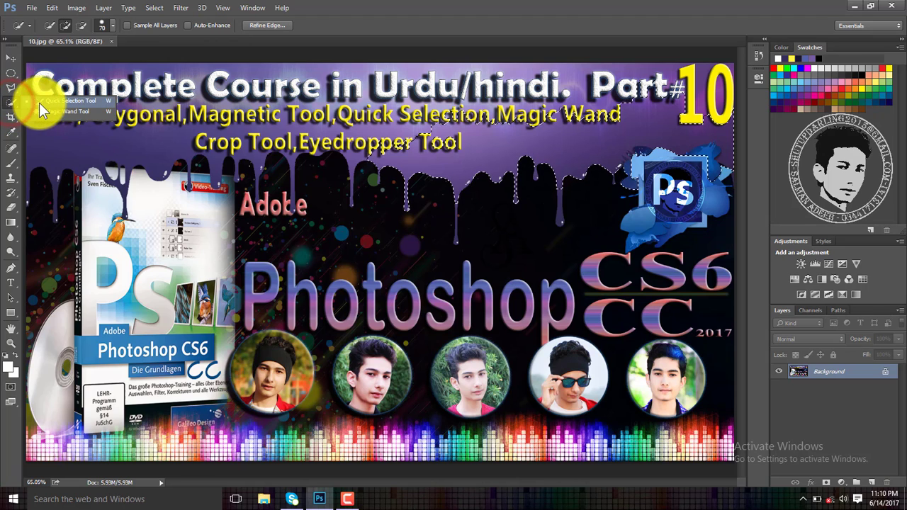
{"action": "left_click", "coordinate": [43, 112]}
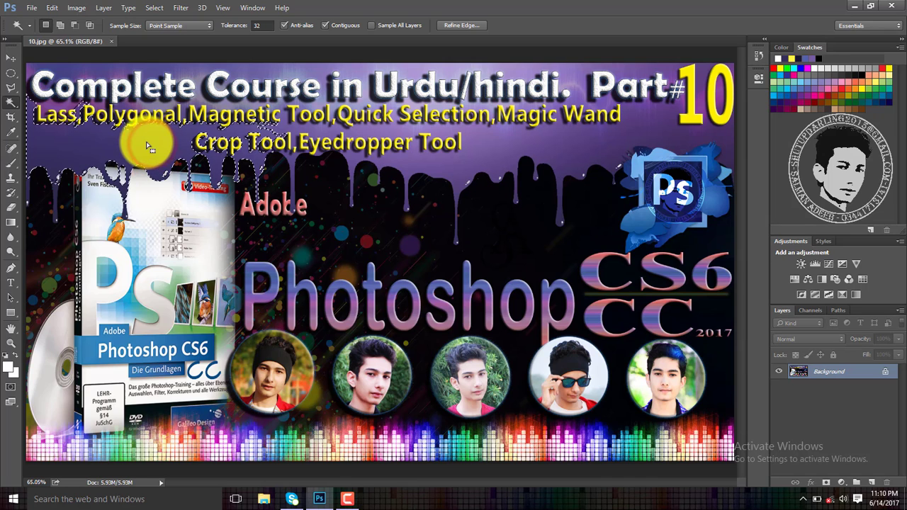
{"action": "left_click", "coordinate": [140, 163]}
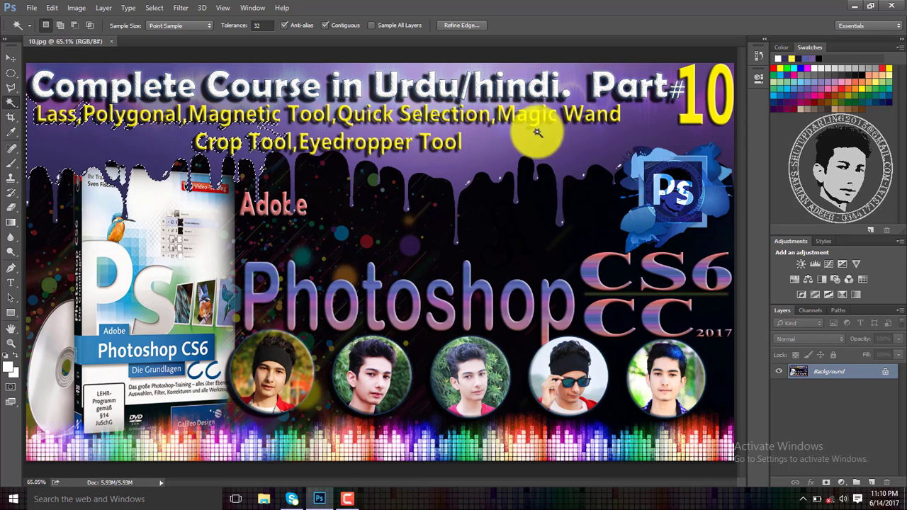
{"action": "left_click", "coordinate": [663, 136], "text": "shift"}
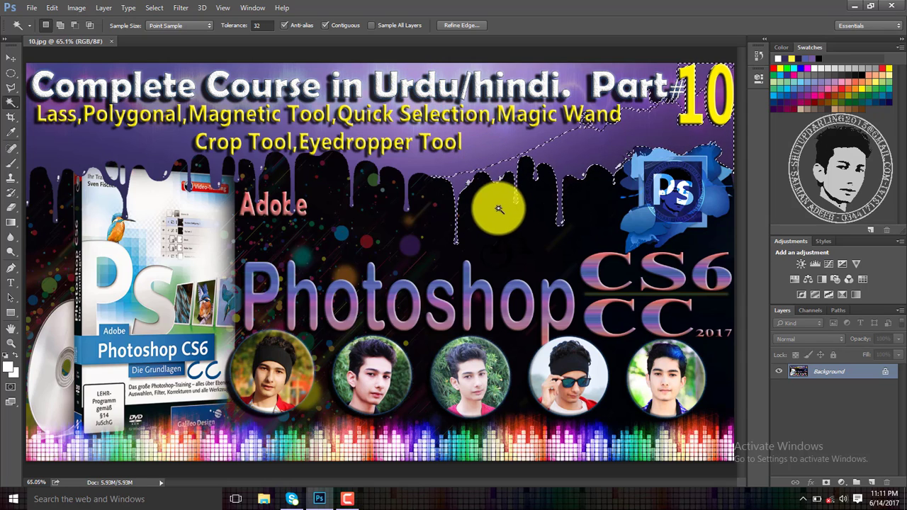
- Add the purple background on the banner's left side to the selection with the Quick Selection tool, and deselect everything
{"action": "left_click", "coordinate": [16, 104]}
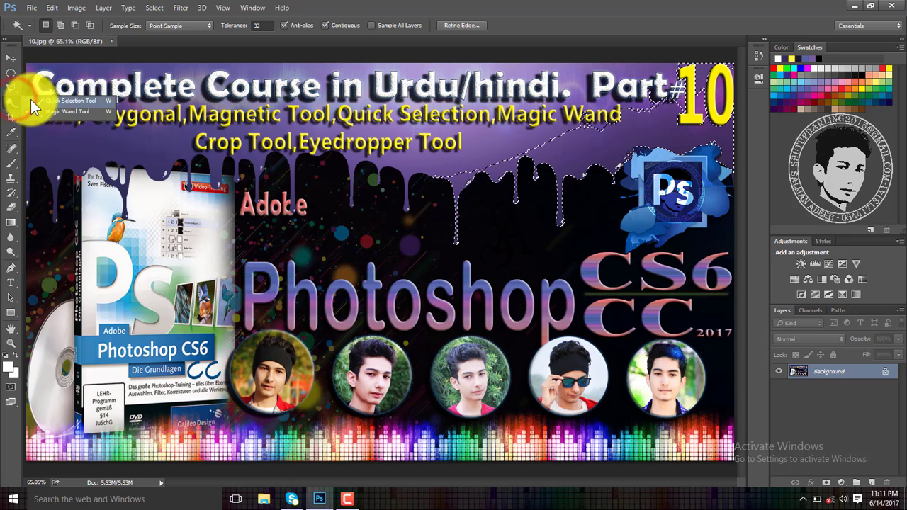
{"action": "left_click", "coordinate": [68, 101]}
{"action": "mouse_move", "coordinate": [47, 145]}
{"action": "left_mouse_down"}
{"action": "mouse_move", "coordinate": [282, 130]}
{"action": "mouse_move", "coordinate": [380, 149]}
{"action": "left_mouse_up"}
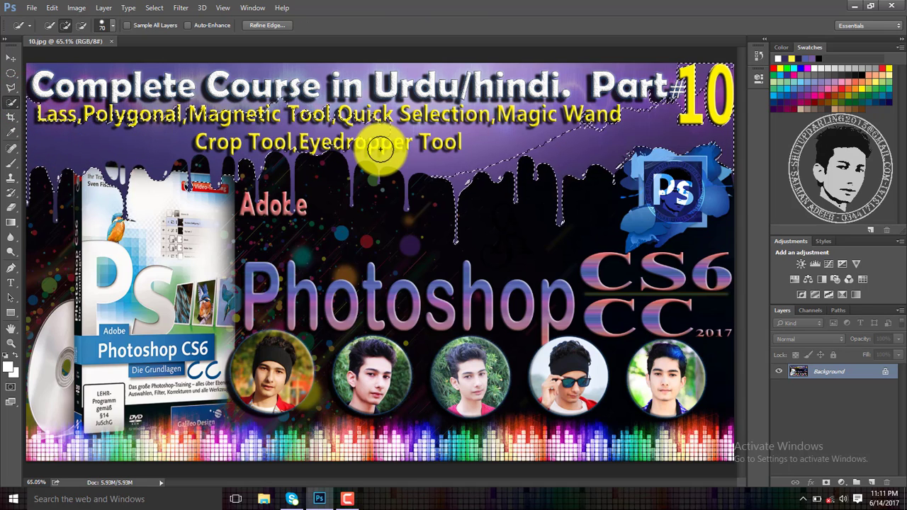
{"action": "key", "text": "ctrl+d"}
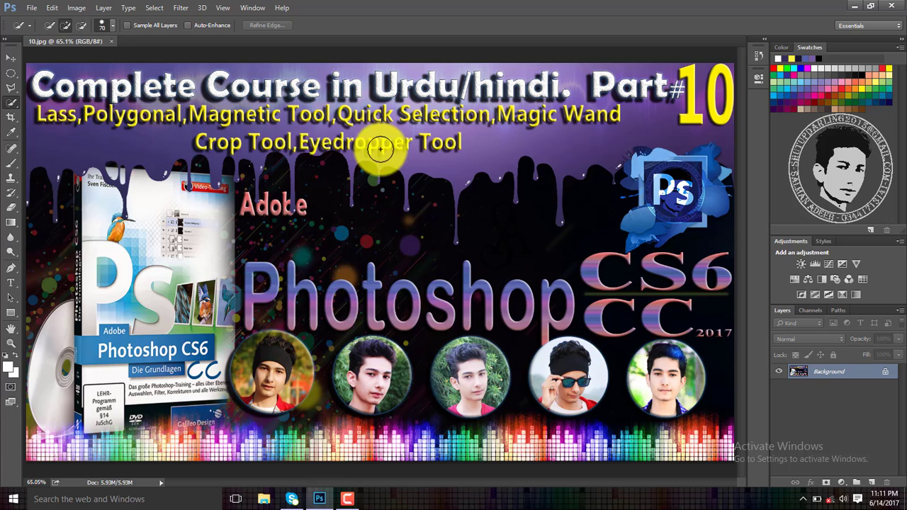
- Try a crop frame around the second circular portrait, discard it, and apply the crop over the whole banner
{"action": "left_click", "coordinate": [10, 120]}
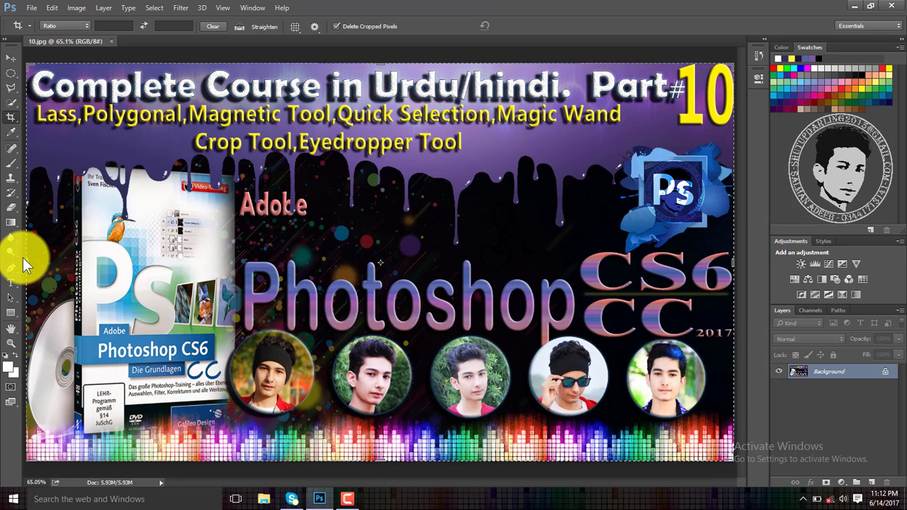
{"action": "left_click_drag", "start_coordinate": [332, 343], "coordinate": [416, 415]}
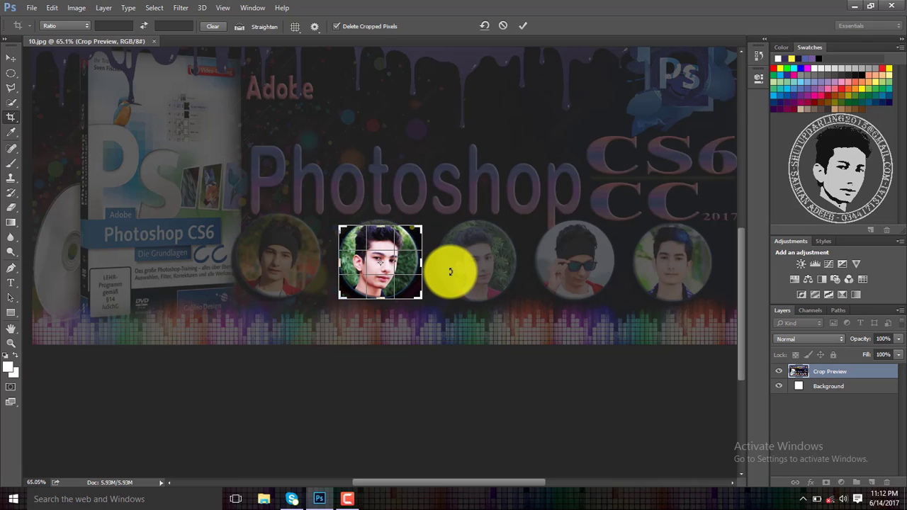
{"action": "key", "text": "Escape"}
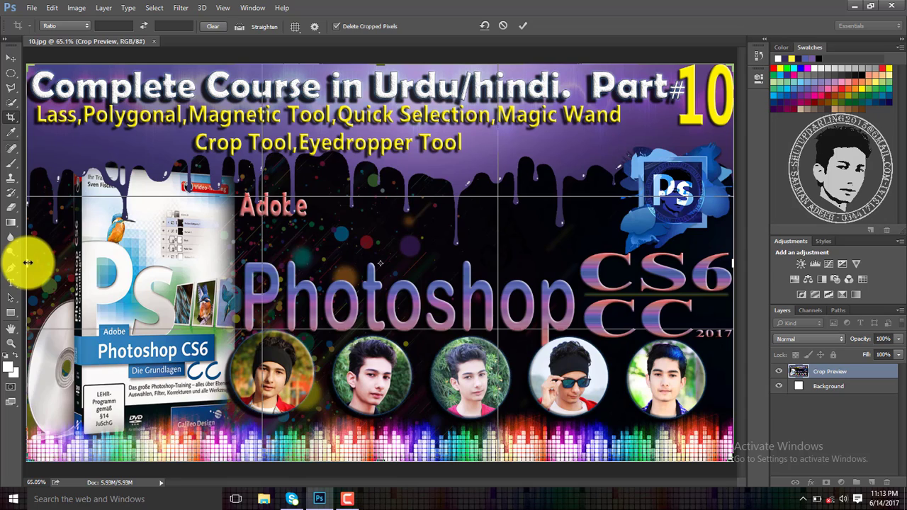
{"action": "left_click_drag", "start_coordinate": [28, 262], "coordinate": [57, 275]}
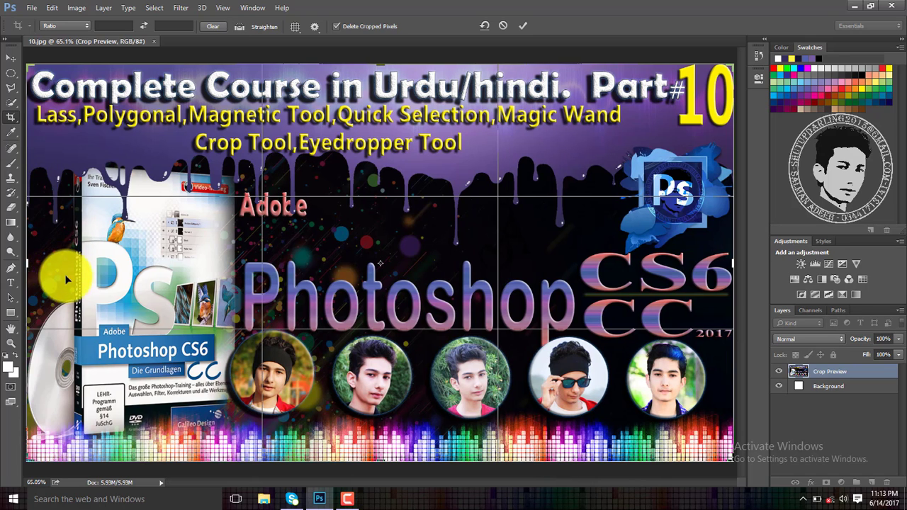
{"action": "key", "text": "Return"}
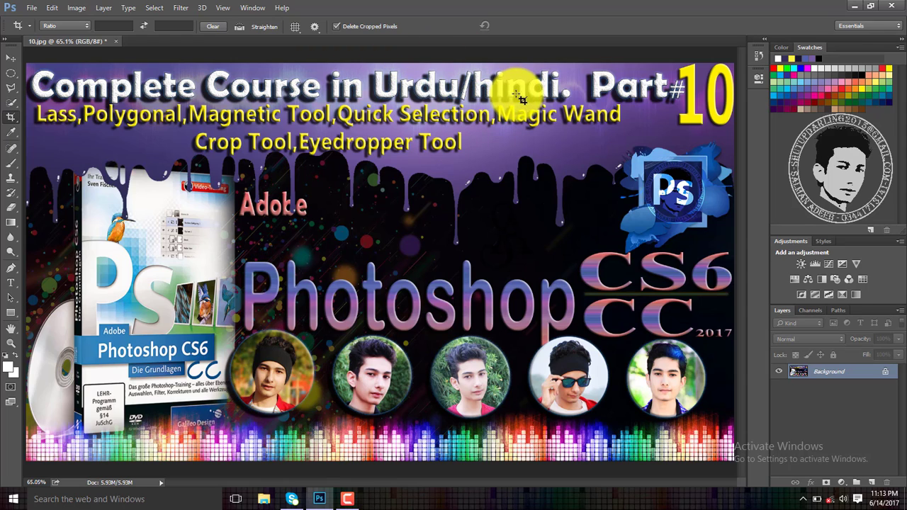
- Crop the banner to the words "Urdu/hindi." in the title and undo the crop
{"action": "left_click_drag", "start_coordinate": [372, 66], "coordinate": [574, 102]}
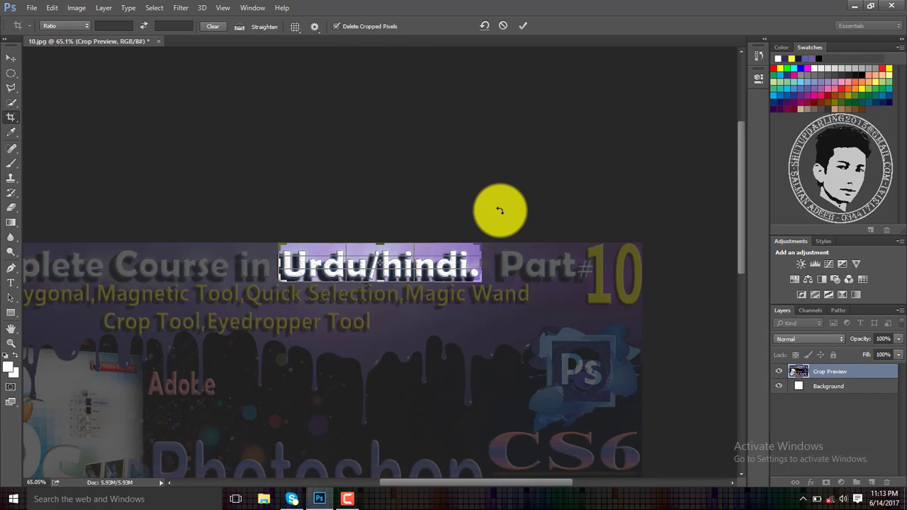
{"action": "key", "text": "Return"}
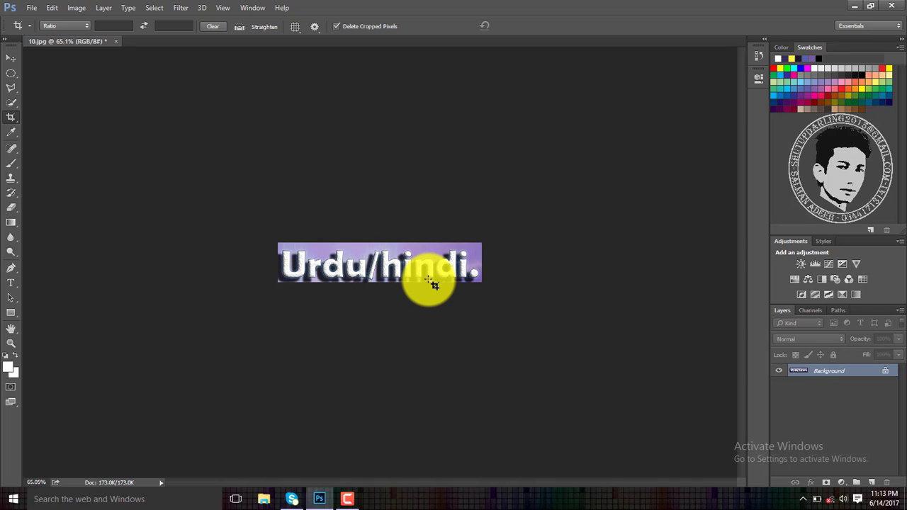
{"action": "key", "text": "ctrl+z"}
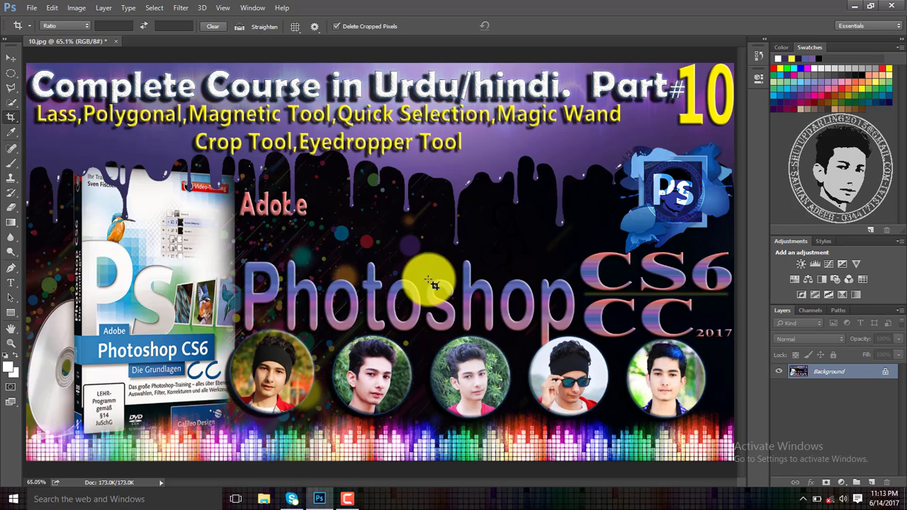
- Crop the banner to the large word "Photoshop" and undo the crop
{"action": "left_click_drag", "start_coordinate": [240, 252], "coordinate": [607, 354]}
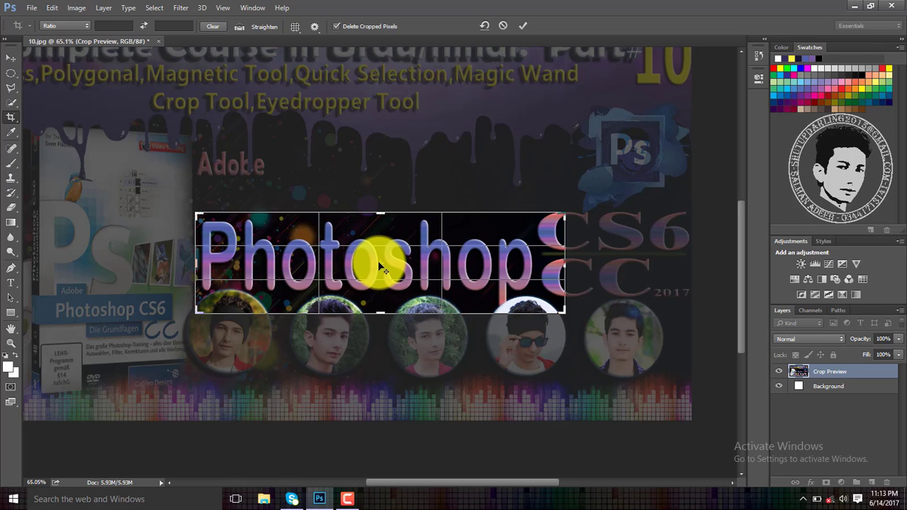
{"action": "key", "text": "Return"}
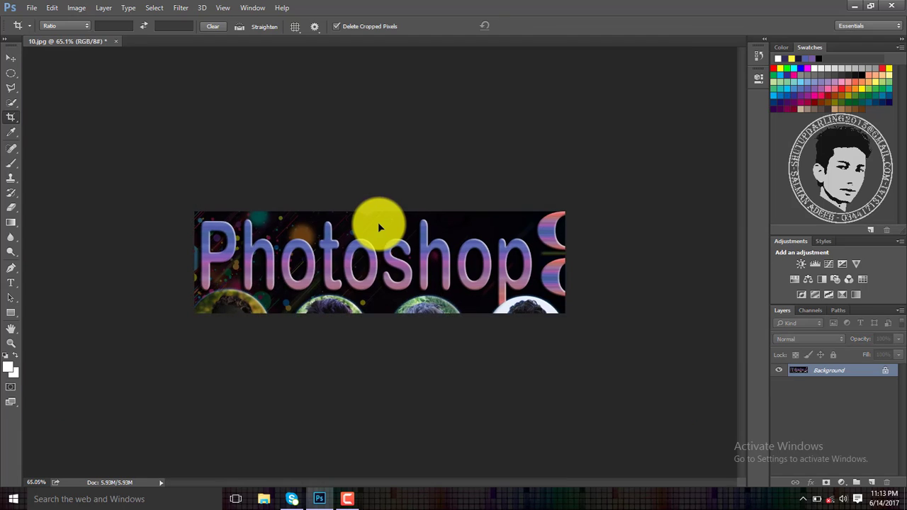
{"action": "key", "text": "ctrl+z"}
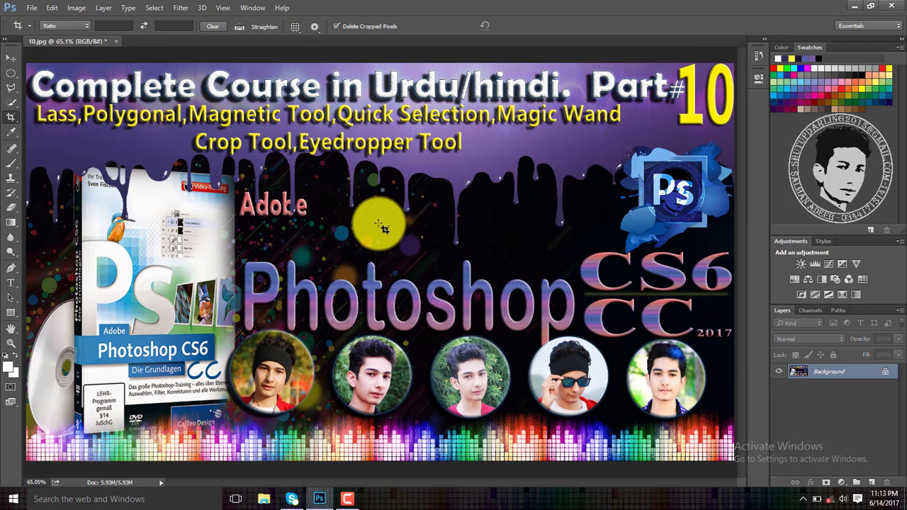
- Sample yellow, a light greyish tone and dark blue from the banner as foreground colours with the Eyedropper tool, and minimize the window
{"action": "left_click", "coordinate": [12, 133]}
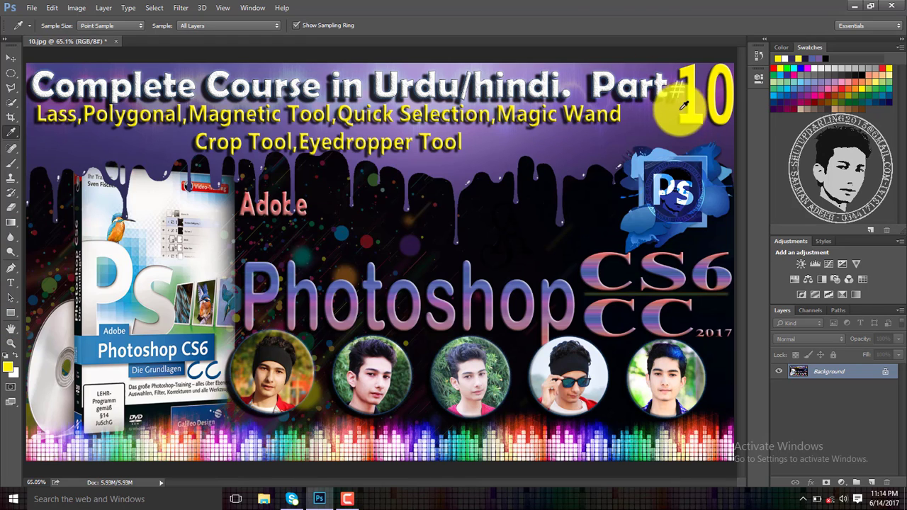
{"action": "left_click_drag", "start_coordinate": [659, 119], "coordinate": [169, 241]}
{"action": "right_click", "coordinate": [168, 242]}
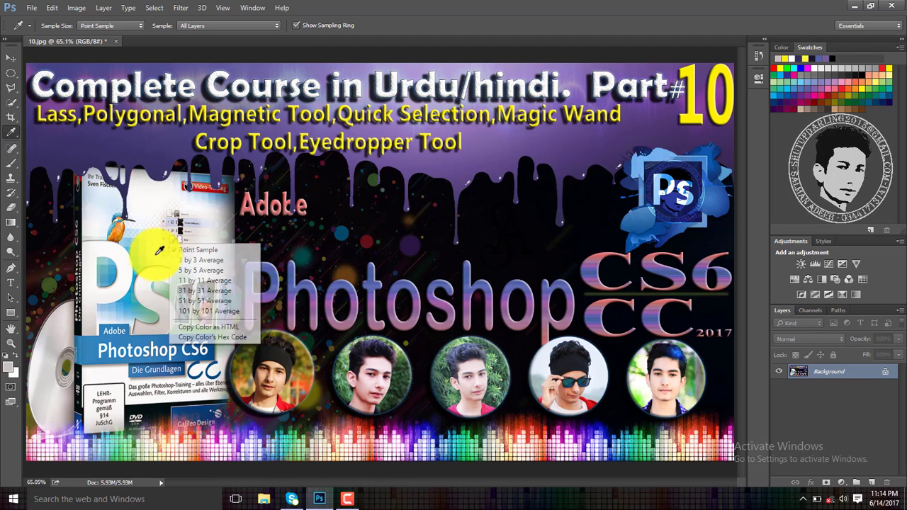
{"action": "left_click", "coordinate": [221, 203]}
{"action": "left_click_drag", "start_coordinate": [392, 228], "coordinate": [220, 372]}
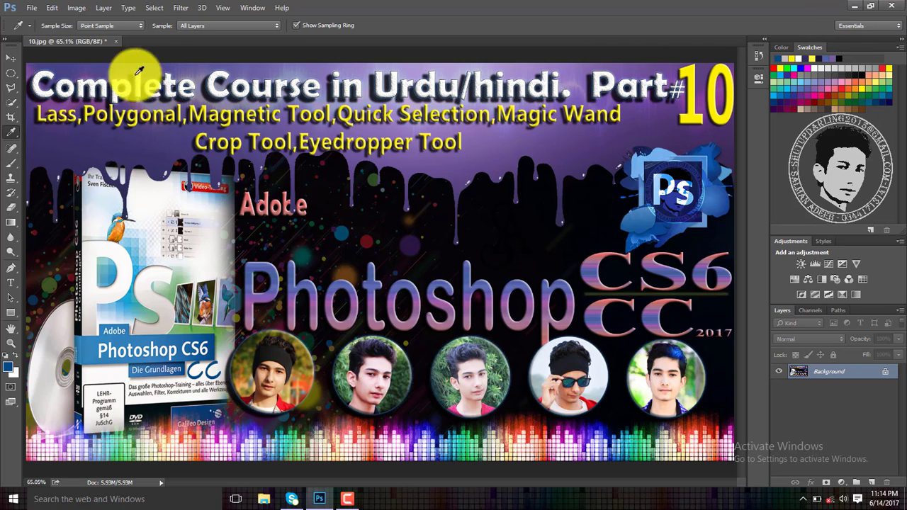
{"action": "left_click", "coordinate": [854, 6]}
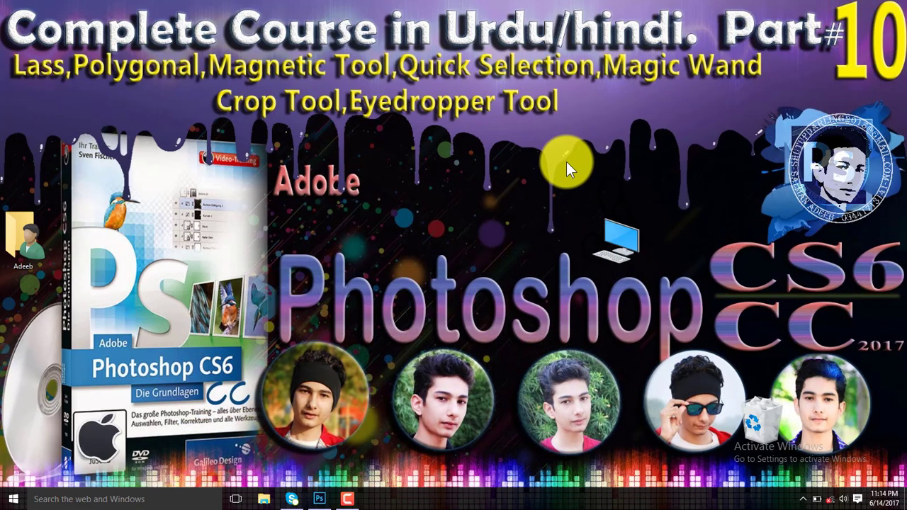